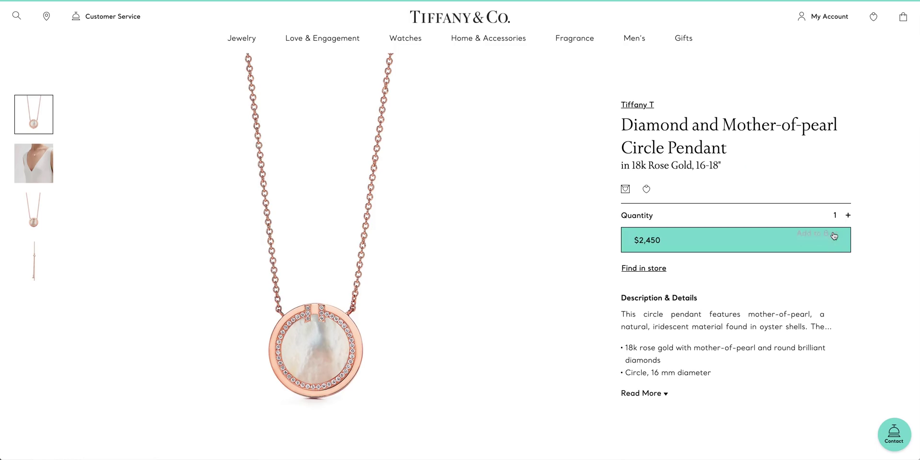
# Step: Put the rose gold Diamond and Mother-of-pearl Circle Pendant in the Tiffany shopping bag
pyautogui.click(818, 246)
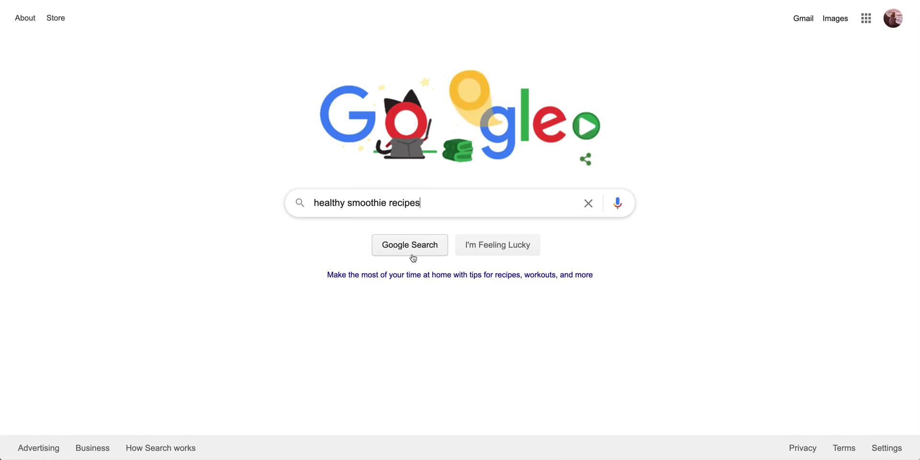
pyautogui.click(413, 257)
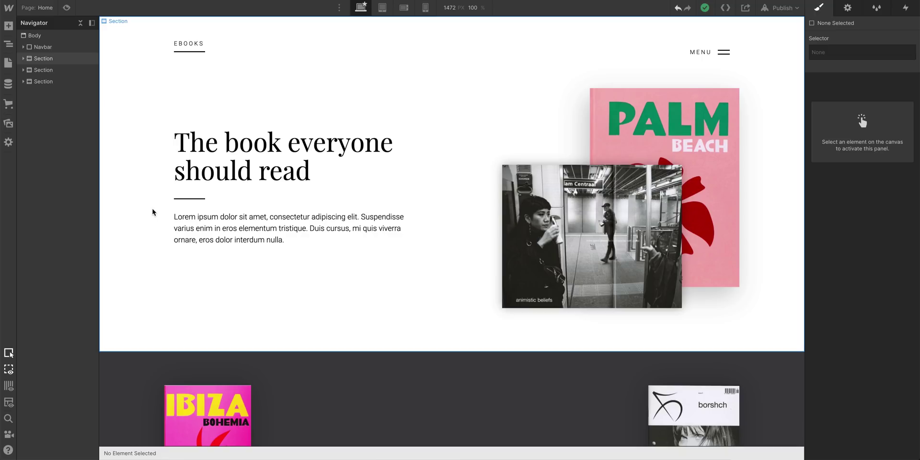
# Step: Drag a Button below the hero paragraph and relabel it 'Start browsing'
pyautogui.click(9, 26)
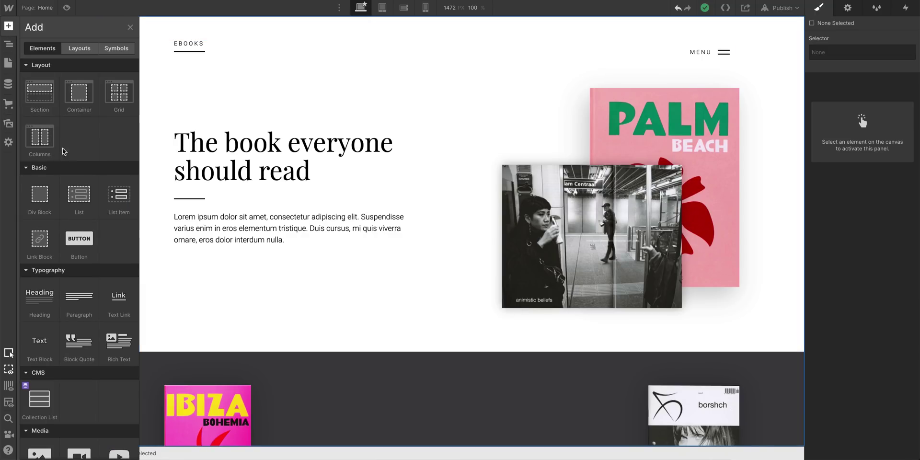
pyautogui.moveTo(83, 233); pyautogui.dragTo(191, 243)
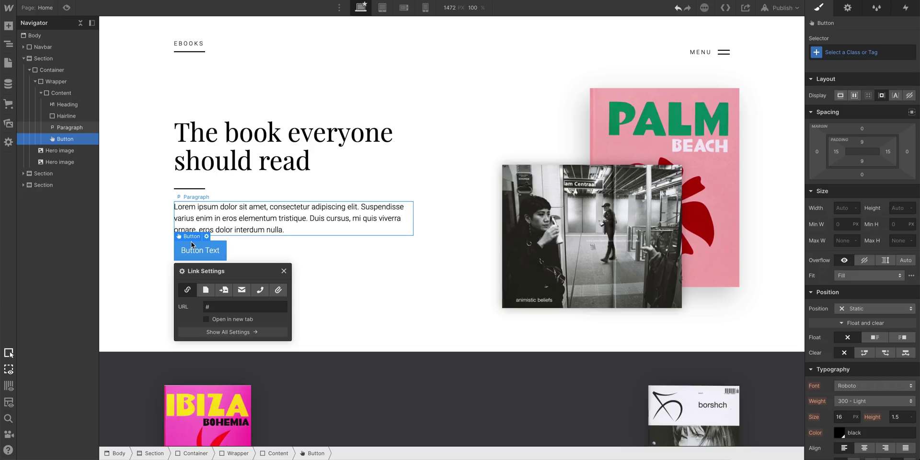
pyautogui.doubleClick(204, 250)
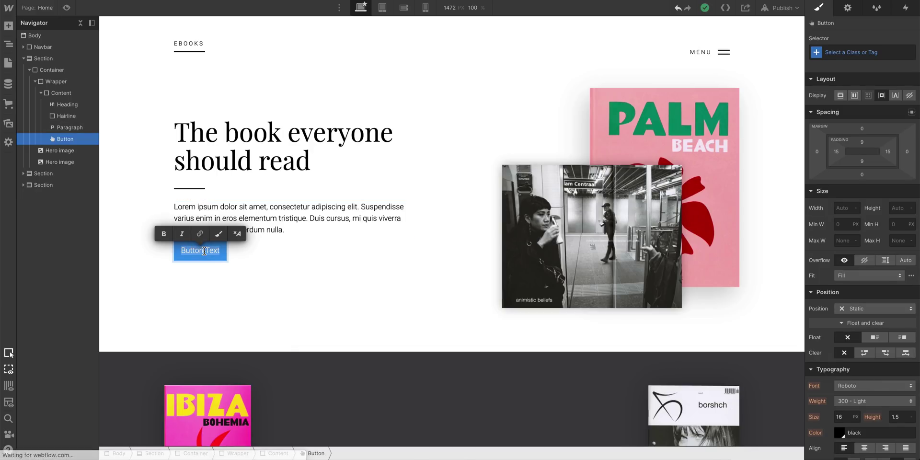
pyautogui.write('Start br')
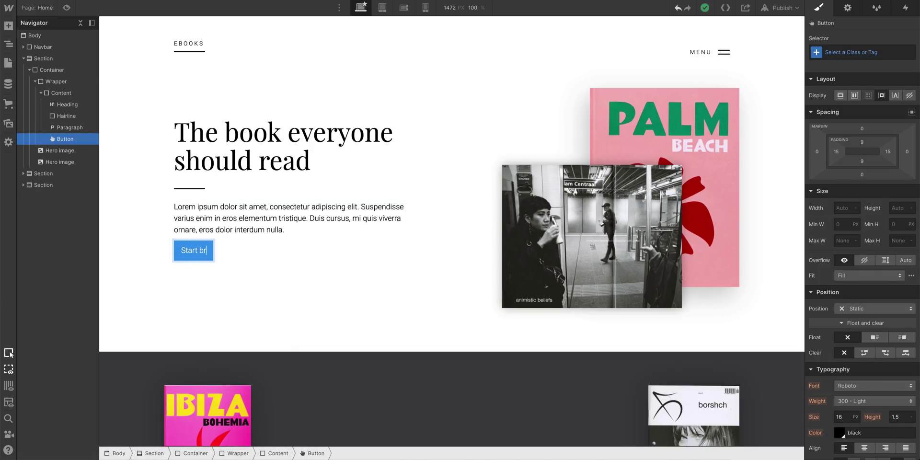
pyautogui.write('owsing')
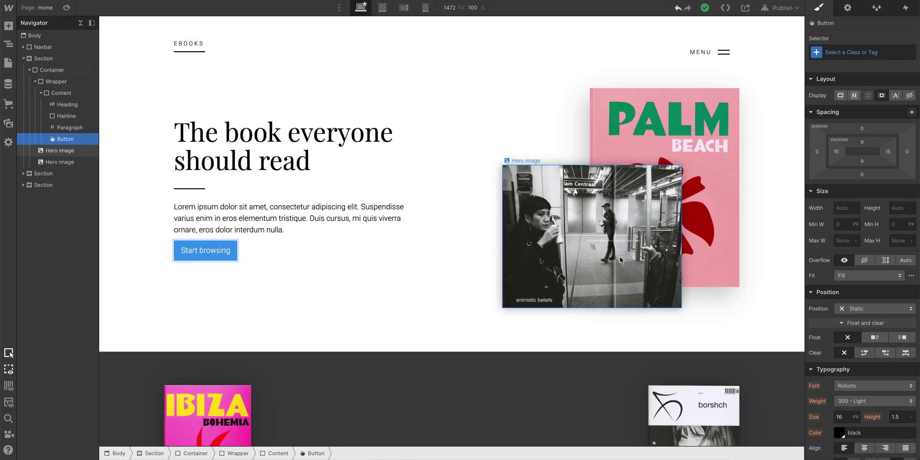
# Step: Change the Start browsing button's background colour from the default blue to black
pyautogui.scroll(-8, 822, 244)
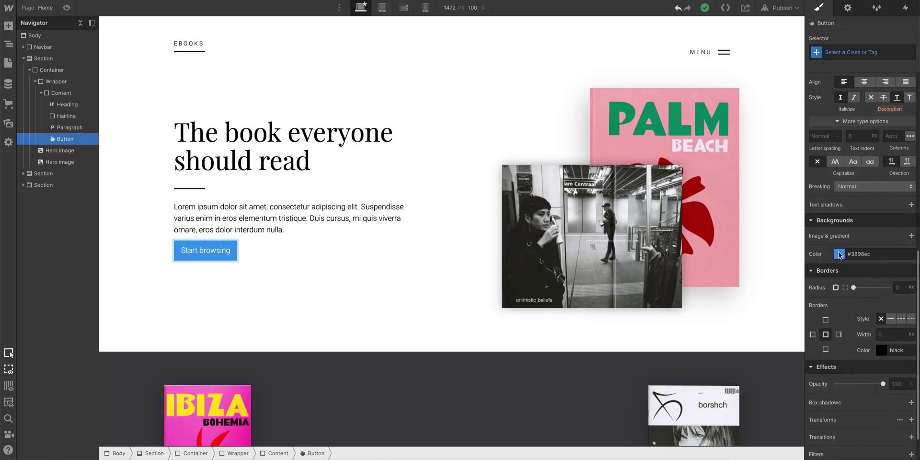
pyautogui.click(839, 255)
pyautogui.moveTo(820, 278); pyautogui.dragTo(807, 340)
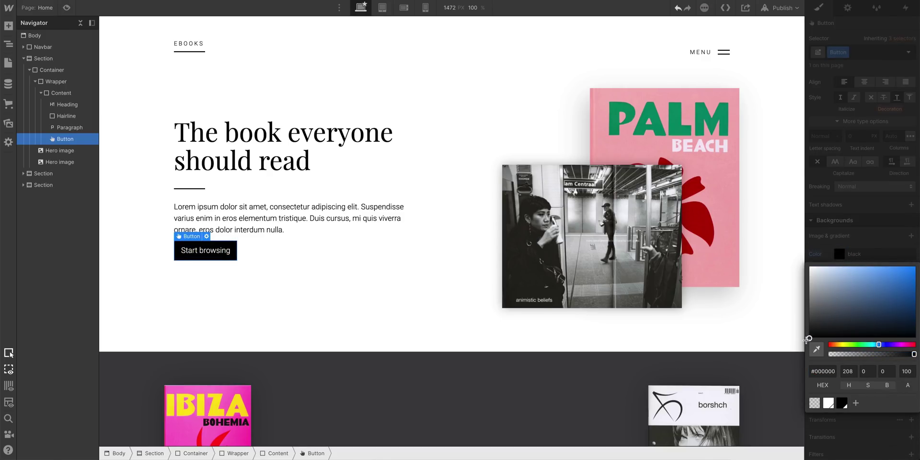
pyautogui.click(828, 258)
pyautogui.scroll(3, 863, 192)
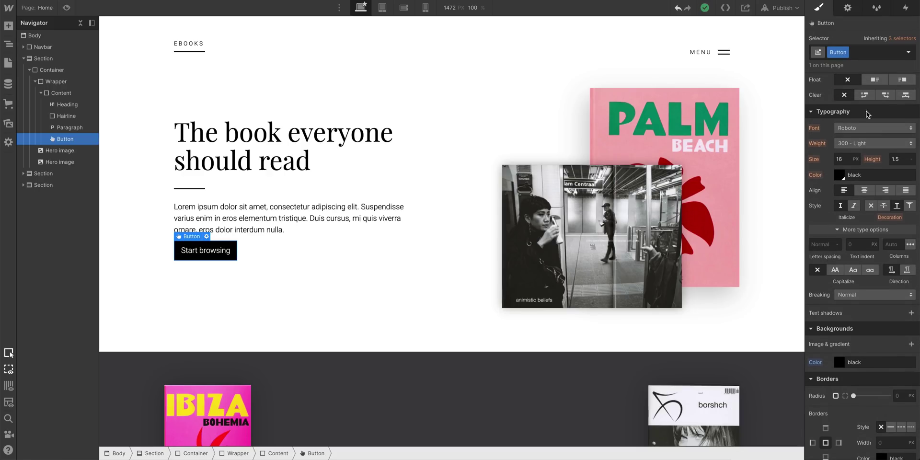
pyautogui.click(893, 39)
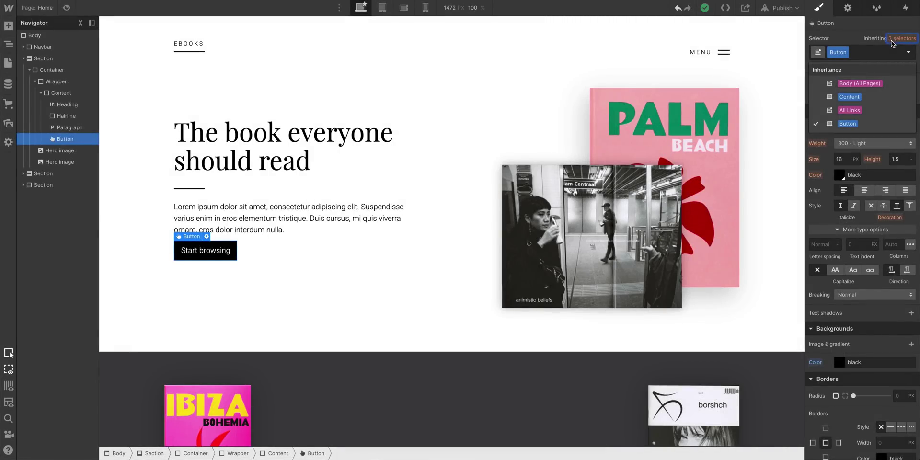
pyautogui.click(876, 86)
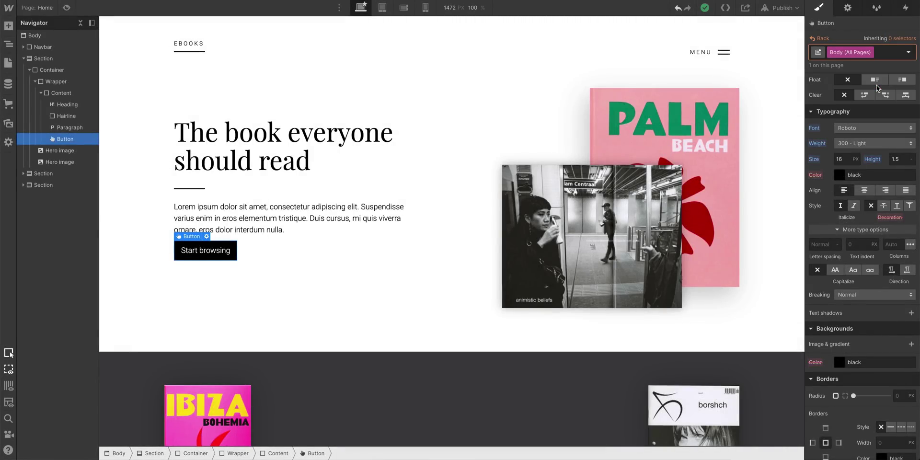
pyautogui.click(879, 129)
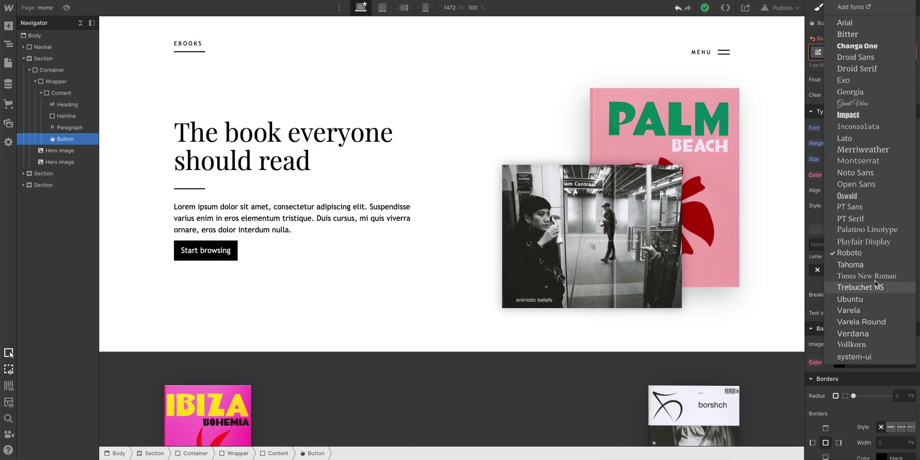
pyautogui.click(873, 253)
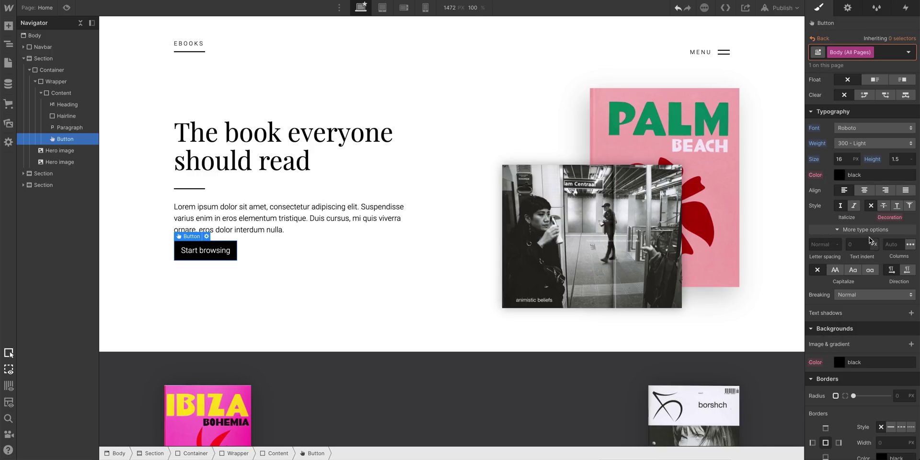
pyautogui.click(820, 39)
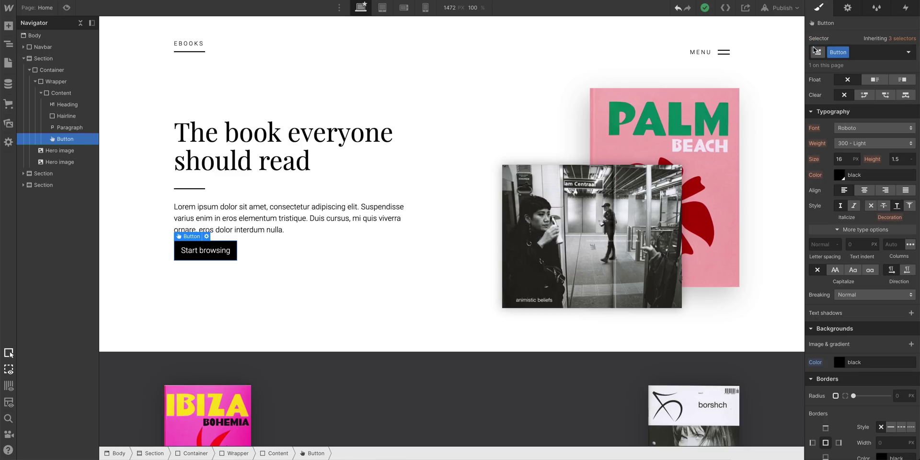
# Step: Set the button text to 500 Medium weight, 14 px size, 1 px letter spacing and uppercase
pyautogui.click(816, 144)
pyautogui.click(867, 145)
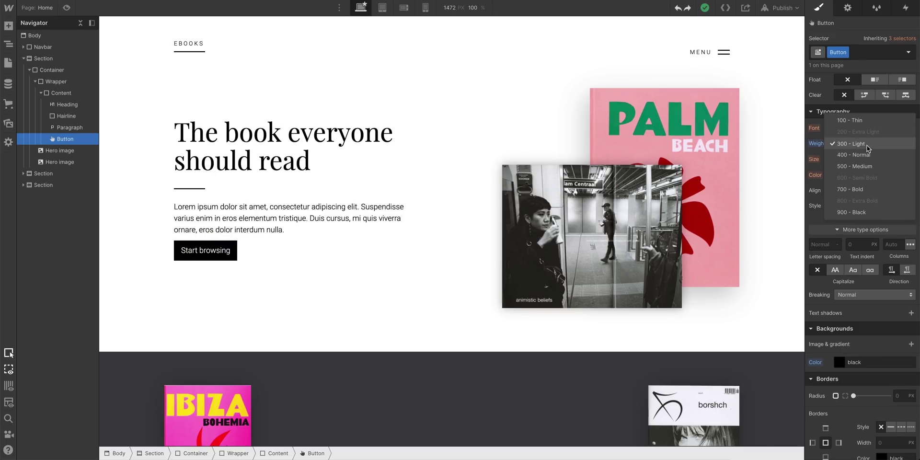
pyautogui.click(872, 167)
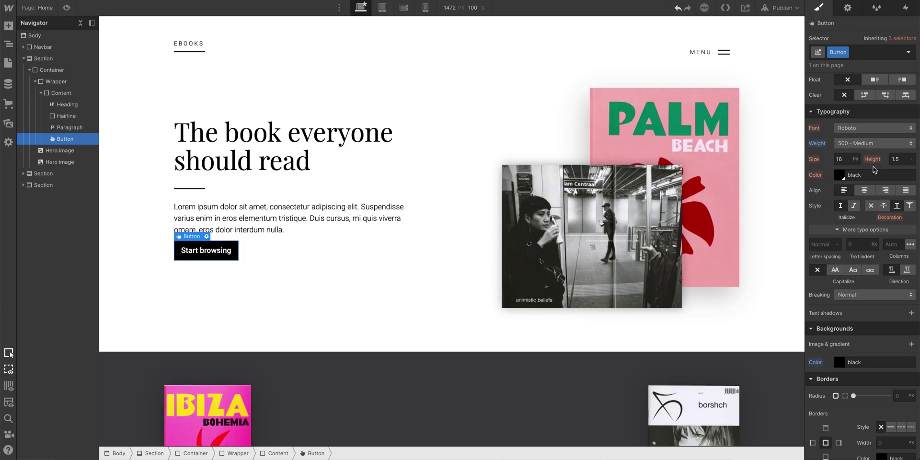
pyautogui.click(847, 160)
pyautogui.write('14')
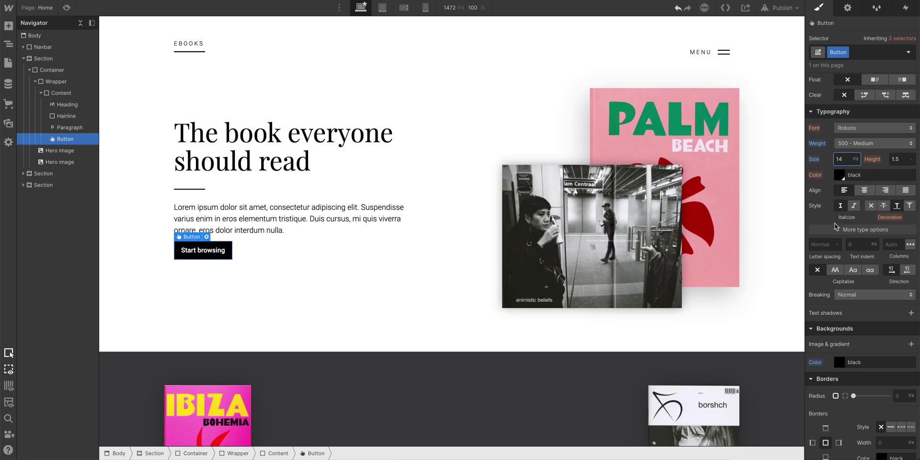
pyautogui.click(827, 244)
pyautogui.write('1.1')
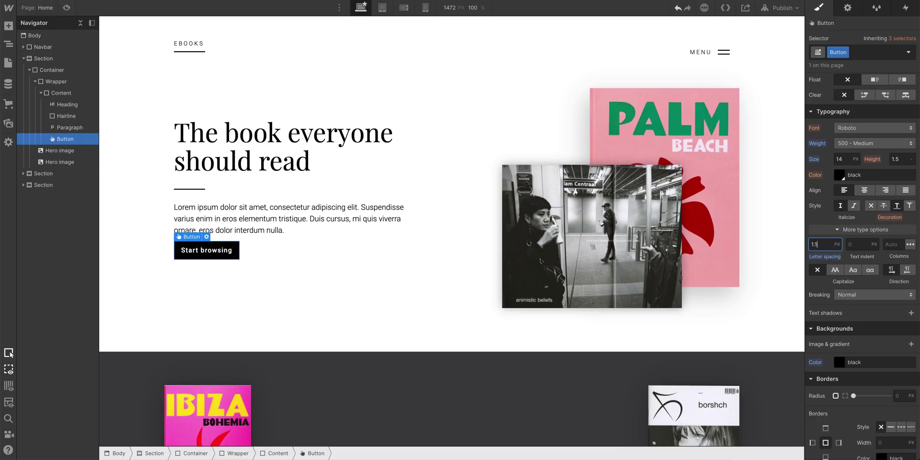
pyautogui.click(835, 270)
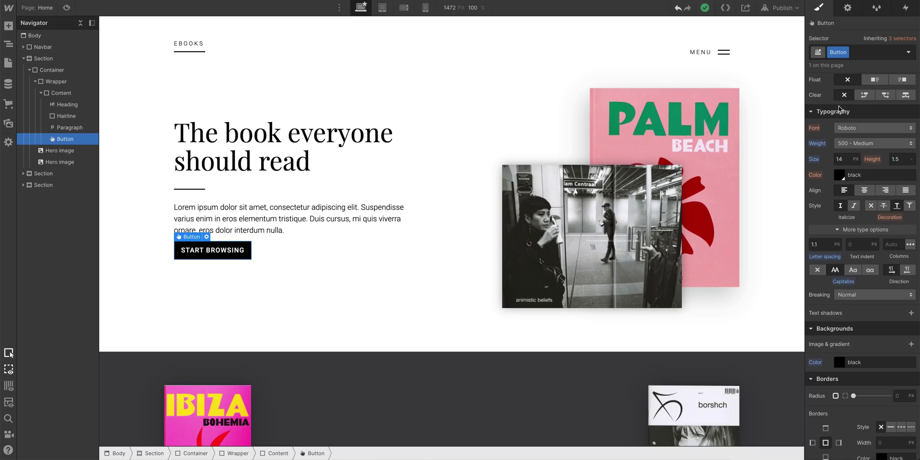
# Step: Rename the button's Button class chip to 'Main button'
pyautogui.doubleClick(835, 53)
pyautogui.write('Main button')
pyautogui.press('Return')
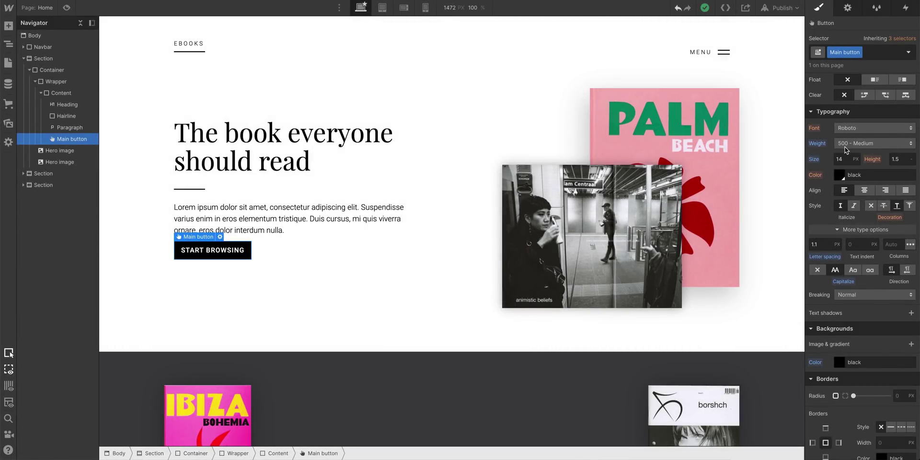
pyautogui.click(846, 159)
pyautogui.write('20')
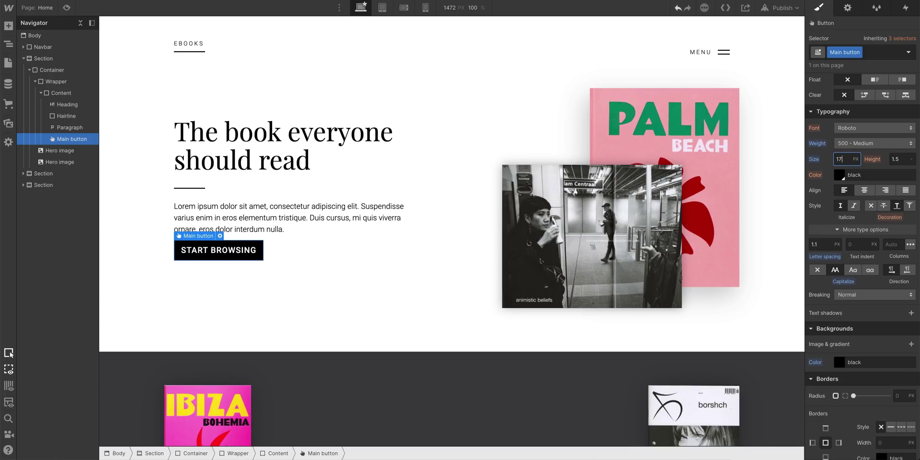
pyautogui.press('BackSpace')
pyautogui.press('BackSpace')
pyautogui.write('14')
pyautogui.click(900, 158)
pyautogui.write('2.4')
pyautogui.press('BackSpace')
pyautogui.write('5')
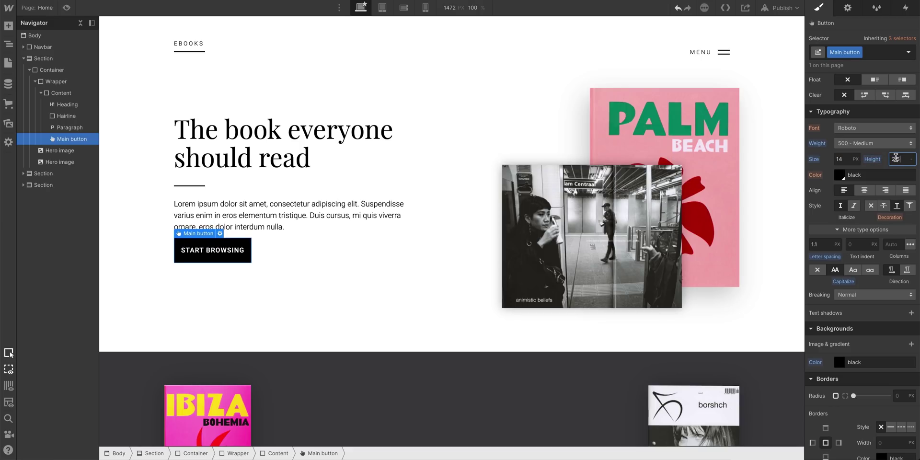
pyautogui.click(873, 162)
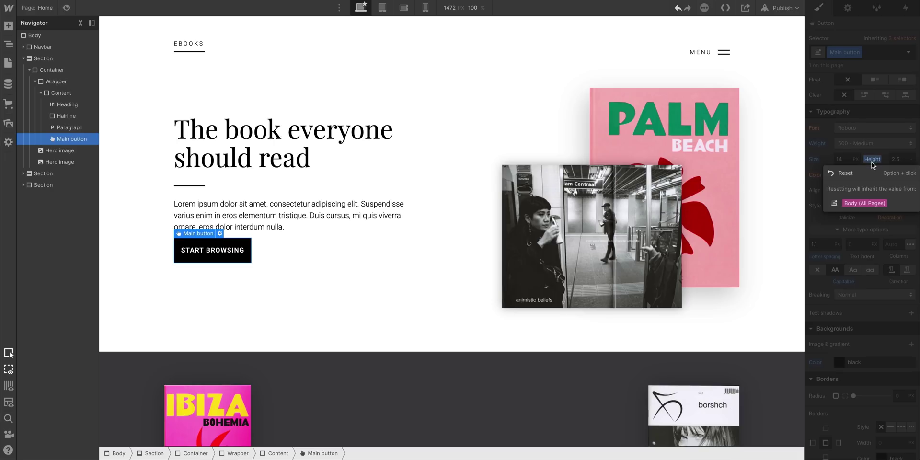
pyautogui.click(842, 178)
# Step: Set the Main button padding to 15 px top and bottom, 25 px left and right
pyautogui.scroll(5, 842, 177)
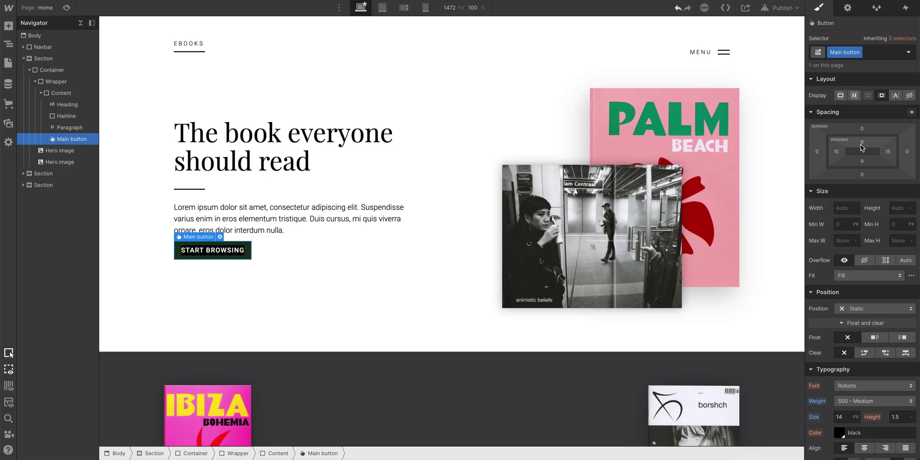
pyautogui.moveTo(862, 144); pyautogui.dragTo(883, 153)
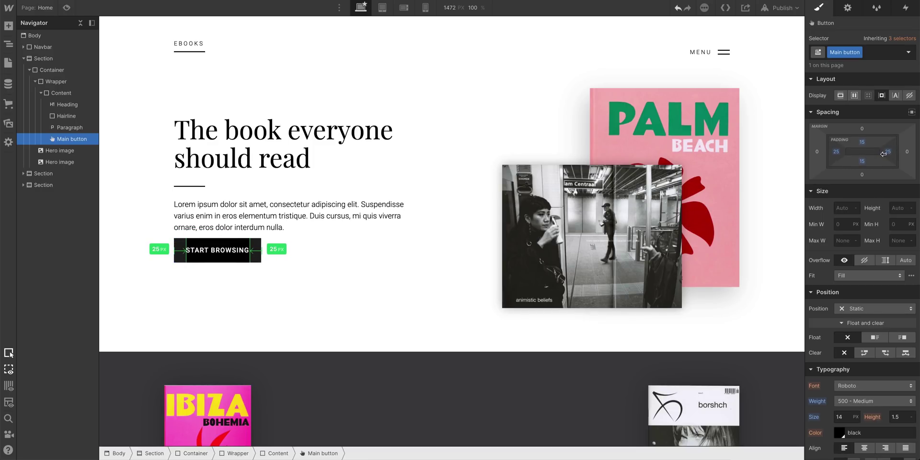
pyautogui.moveTo(883, 153); pyautogui.dragTo(883, 153)
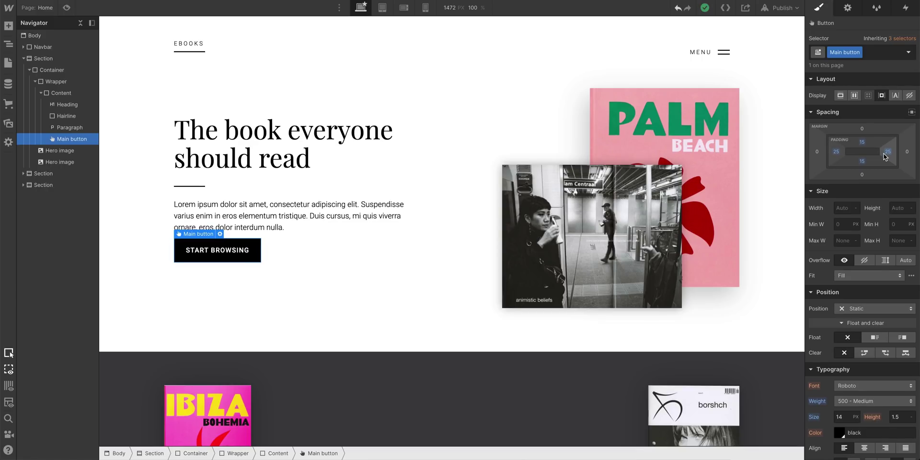
# Step: Try the button width at 300 px, then at 100%
pyautogui.click(841, 208)
pyautogui.write('300')
pyautogui.press('Return')
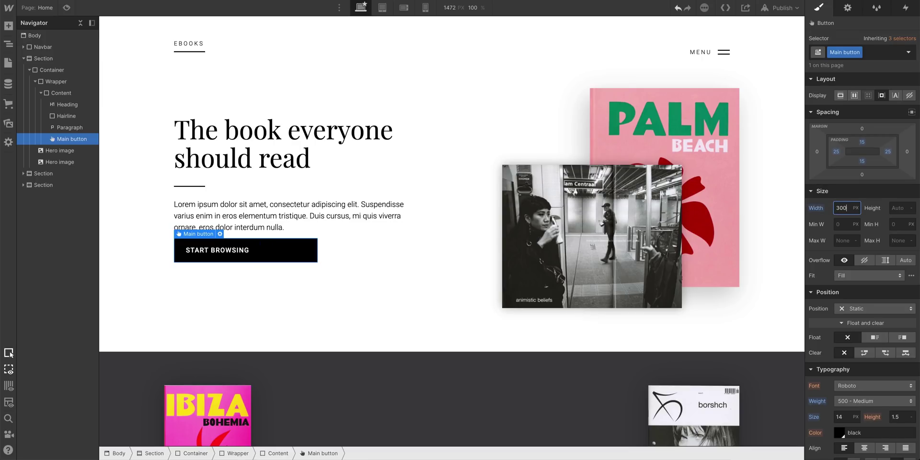
pyautogui.hotkey('ctrl', 'a')
pyautogui.write('100%')
pyautogui.press('Return')
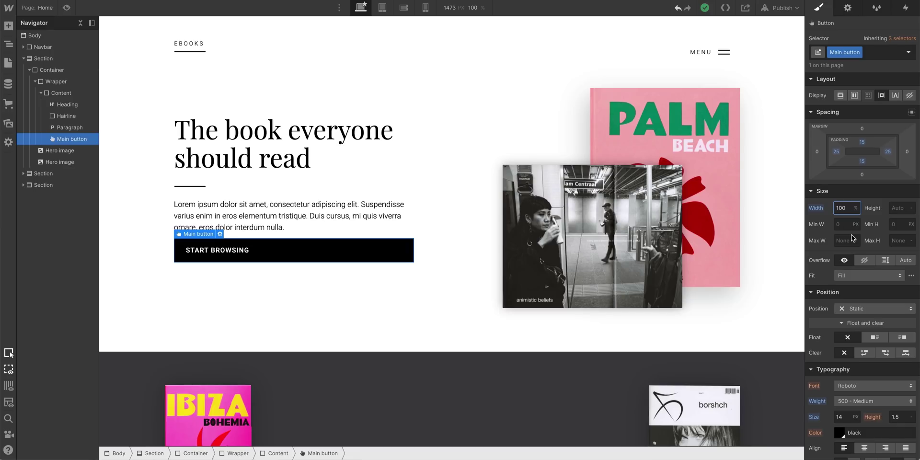
# Step: Center the button text and set the button width to Auto
pyautogui.click(865, 448)
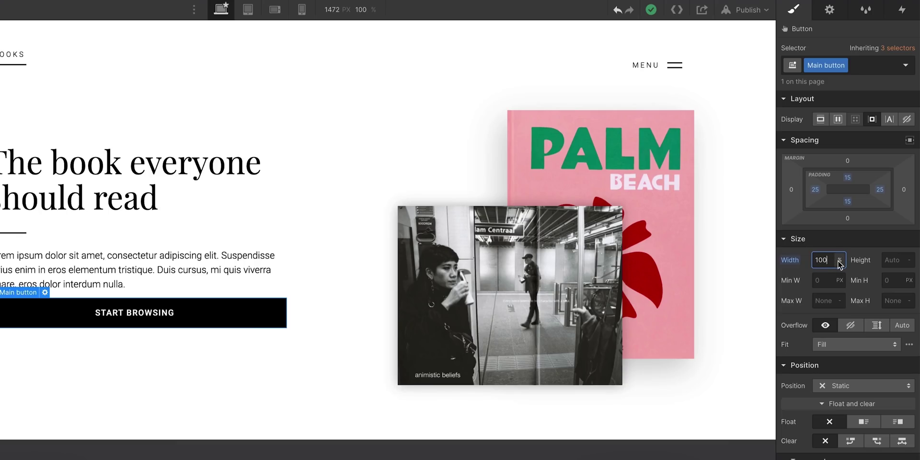
pyautogui.click(839, 259)
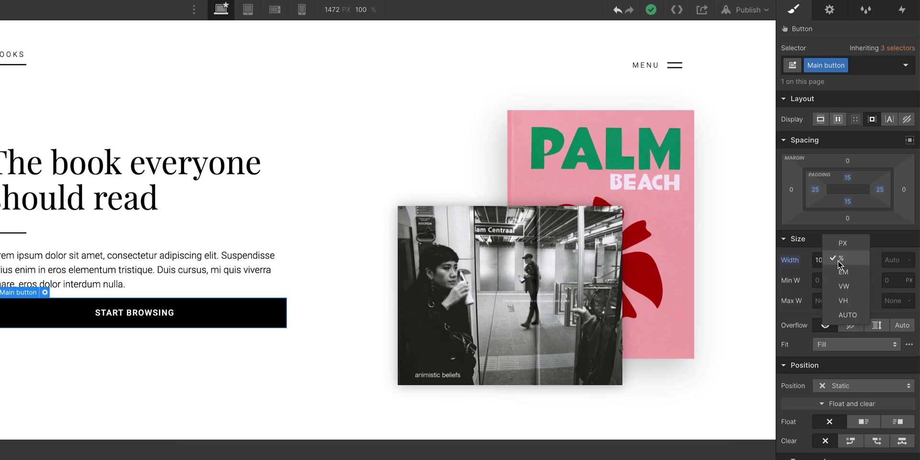
pyautogui.click(847, 315)
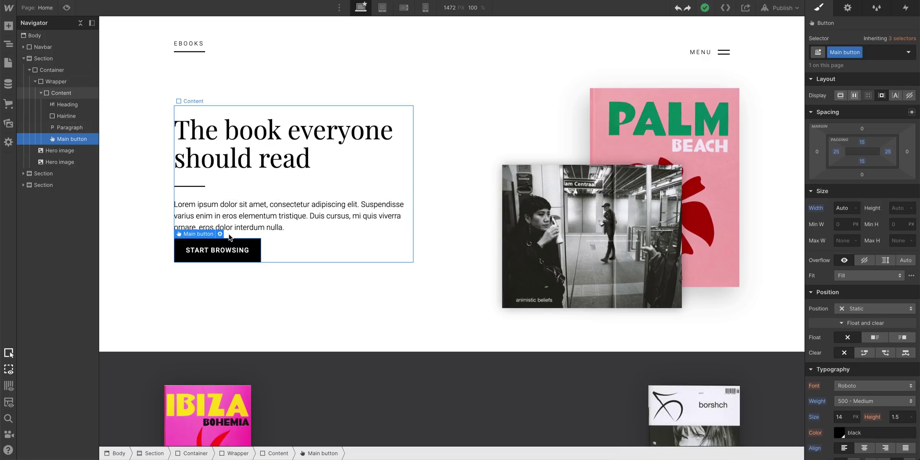
# Step: In the button's Settings, try the Page, Section, Email, Phone and Attachment link types
pyautogui.click(221, 235)
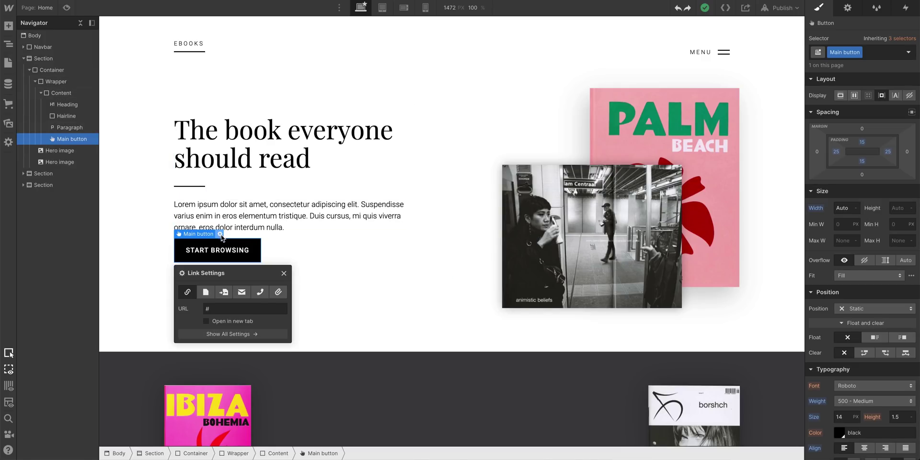
pyautogui.click(284, 272)
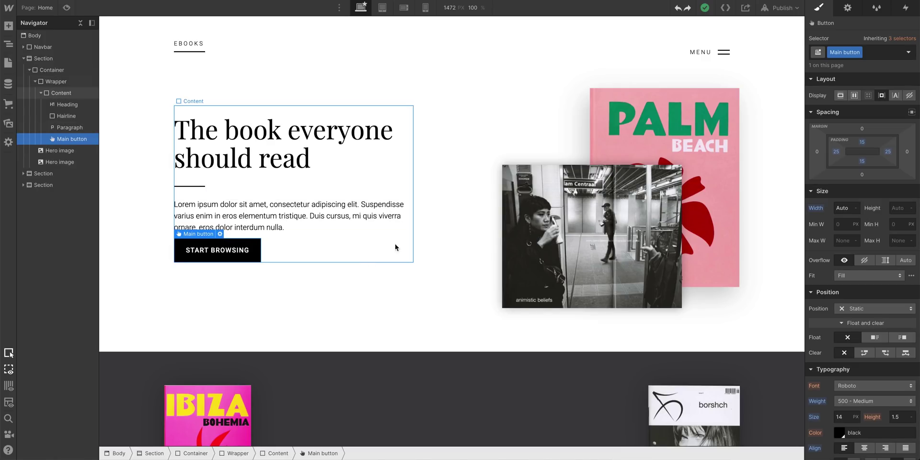
pyautogui.click(847, 8)
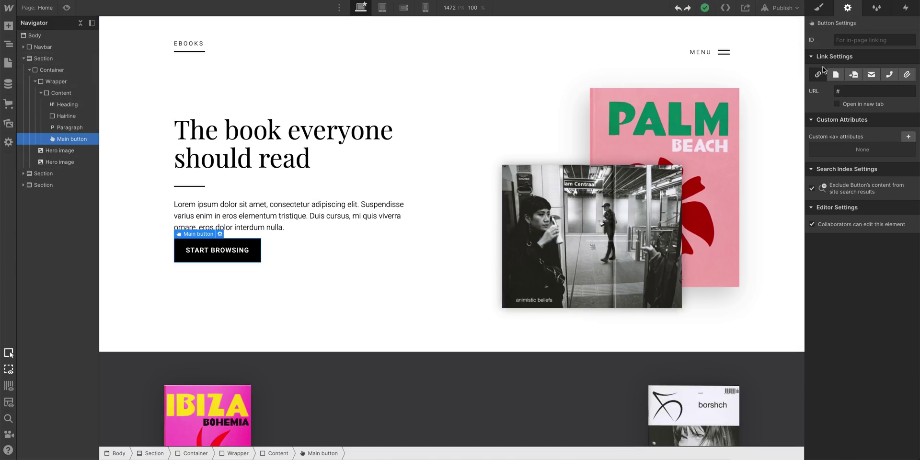
pyautogui.click(835, 78)
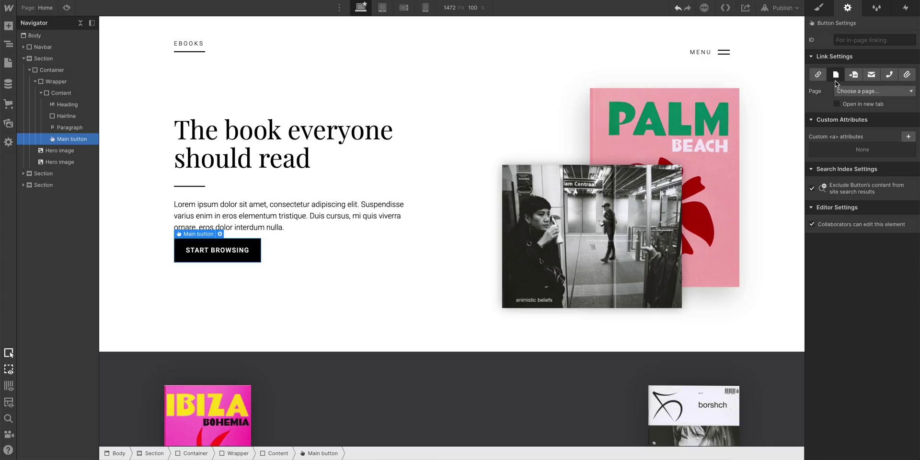
pyautogui.click(853, 76)
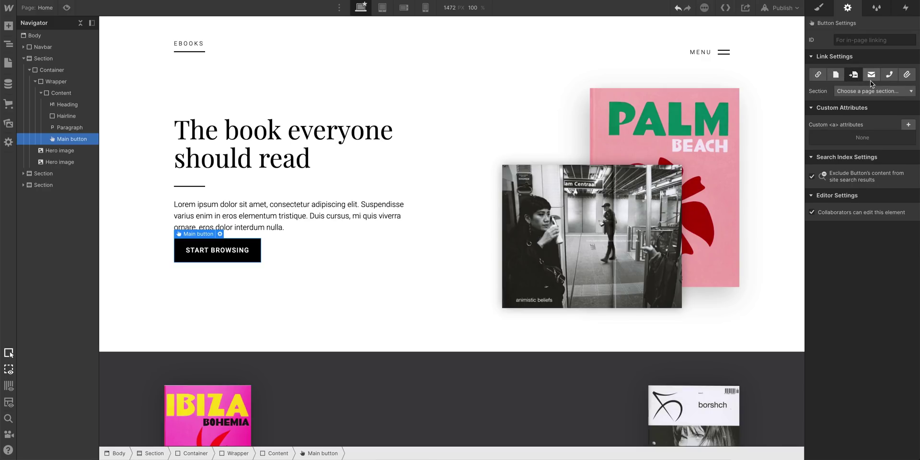
pyautogui.click(872, 77)
pyautogui.click(891, 78)
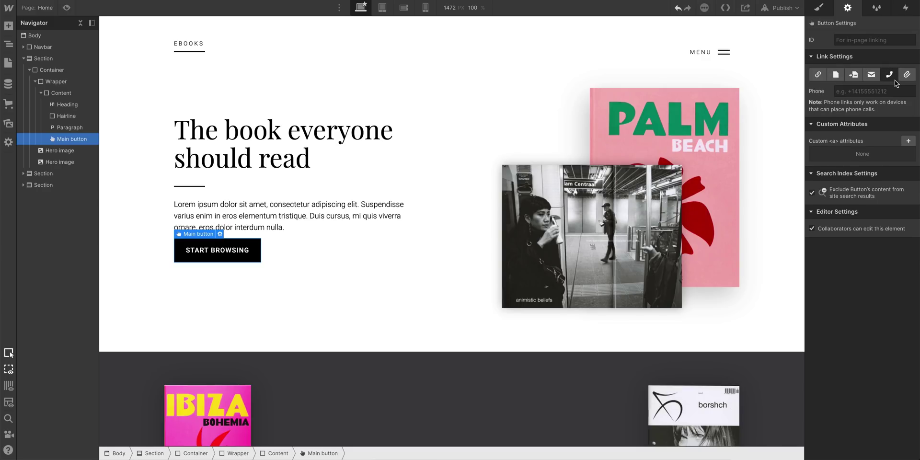
pyautogui.click(909, 80)
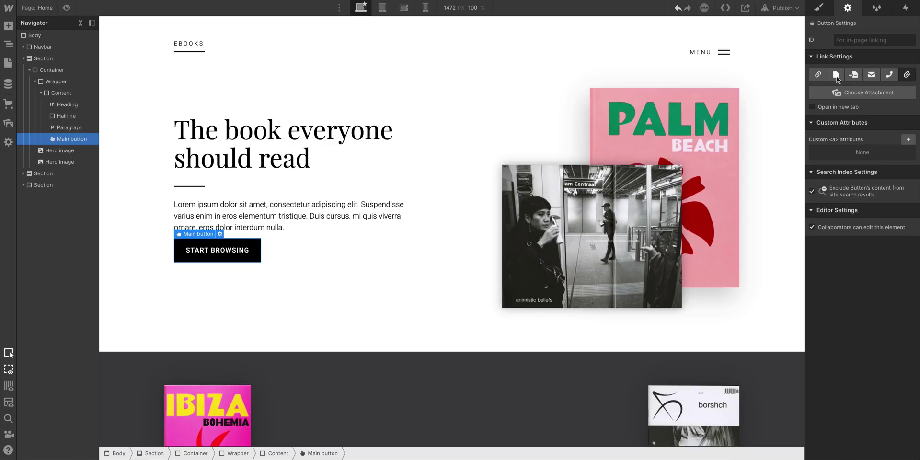
# Step: Set the link type to Page and choose the Featured book page
pyautogui.click(836, 77)
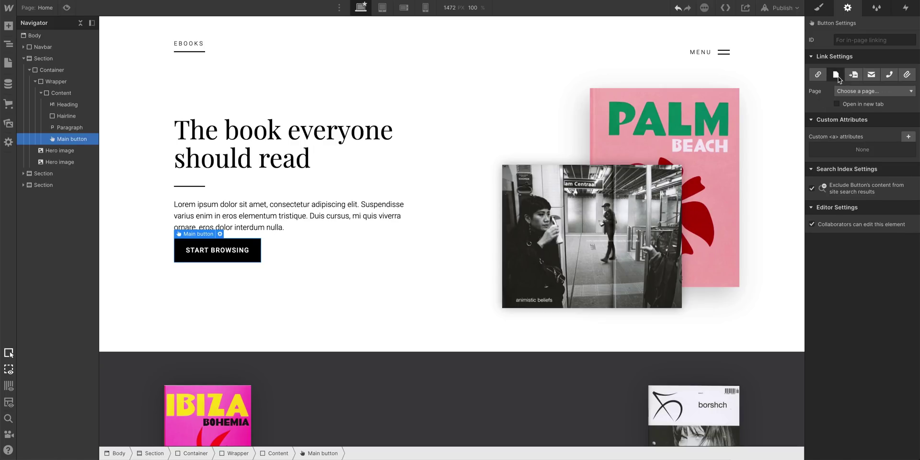
pyautogui.click(882, 92)
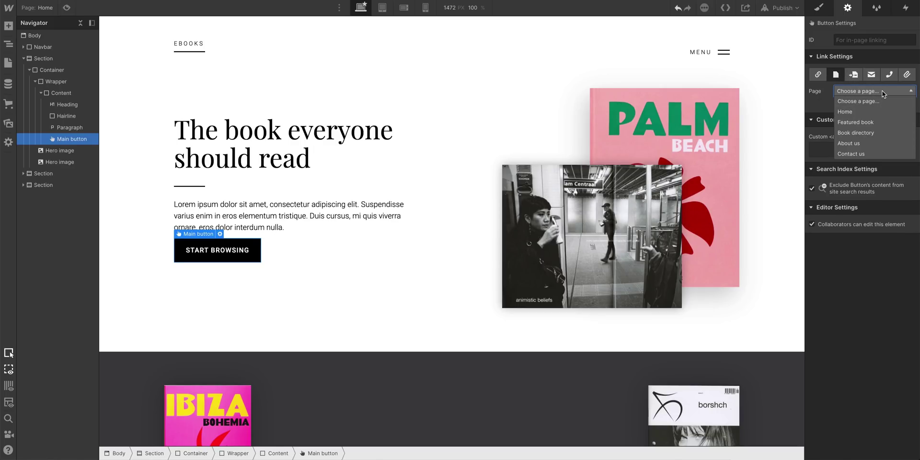
pyautogui.click(885, 122)
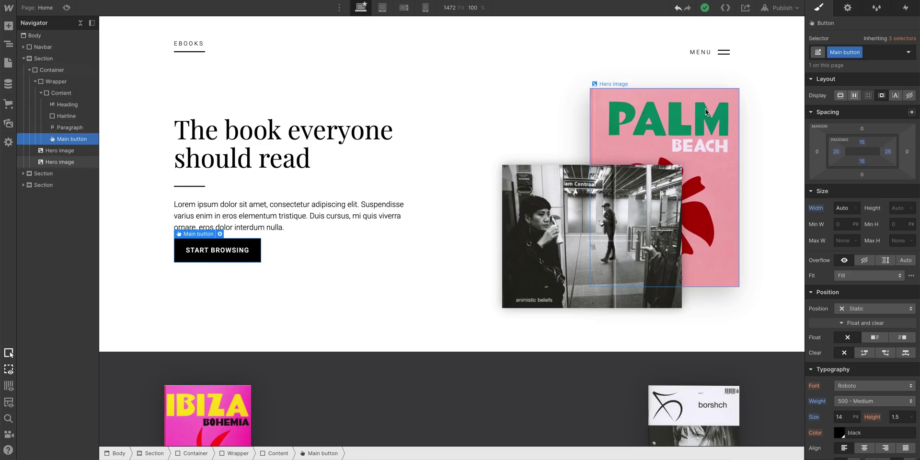
# Step: Switch to the Hover state and set the button background to bright magenta
pyautogui.click(907, 52)
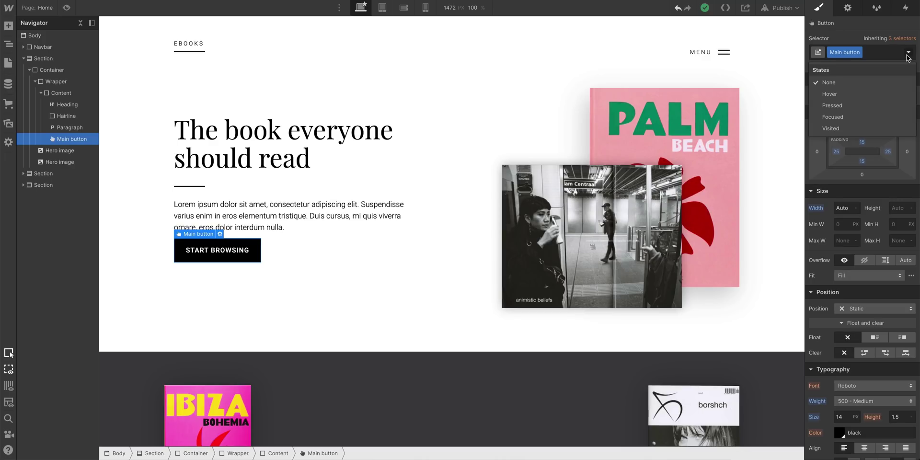
pyautogui.click(860, 97)
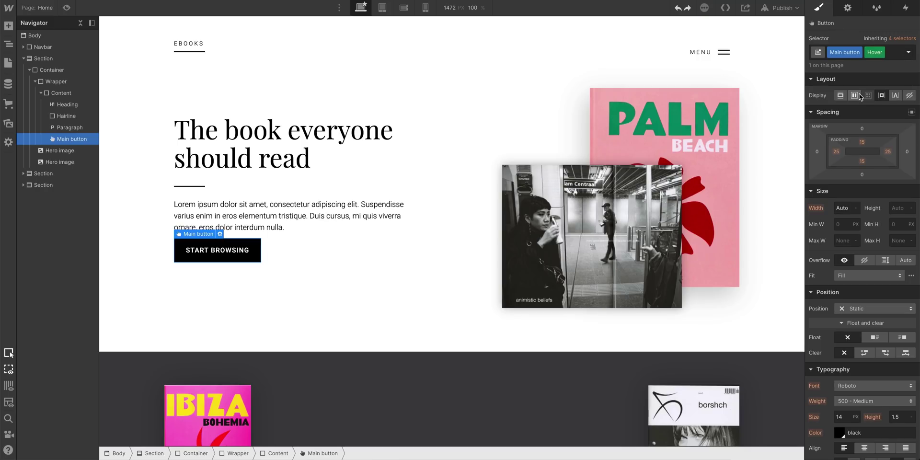
pyautogui.scroll(-8, 861, 104)
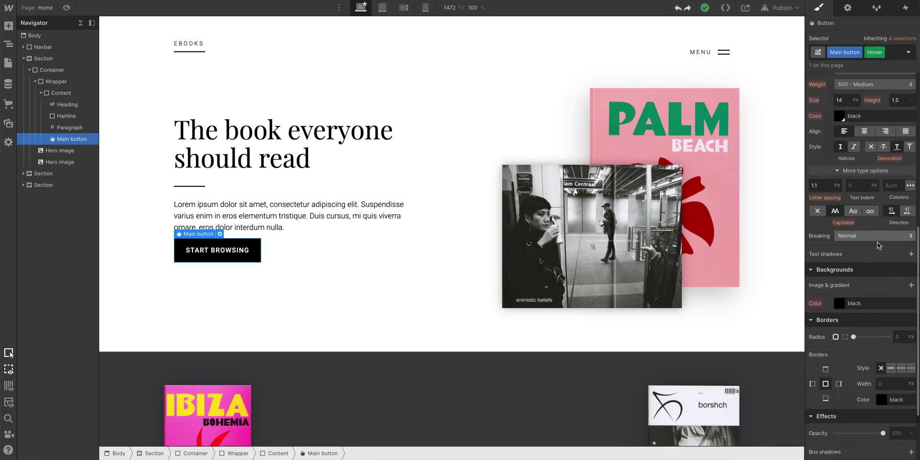
pyautogui.click(839, 252)
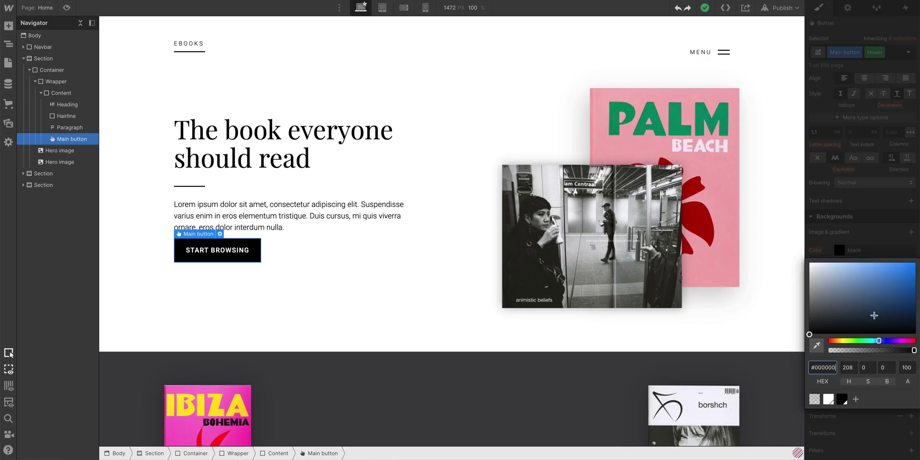
pyautogui.moveTo(878, 340); pyautogui.dragTo(905, 340)
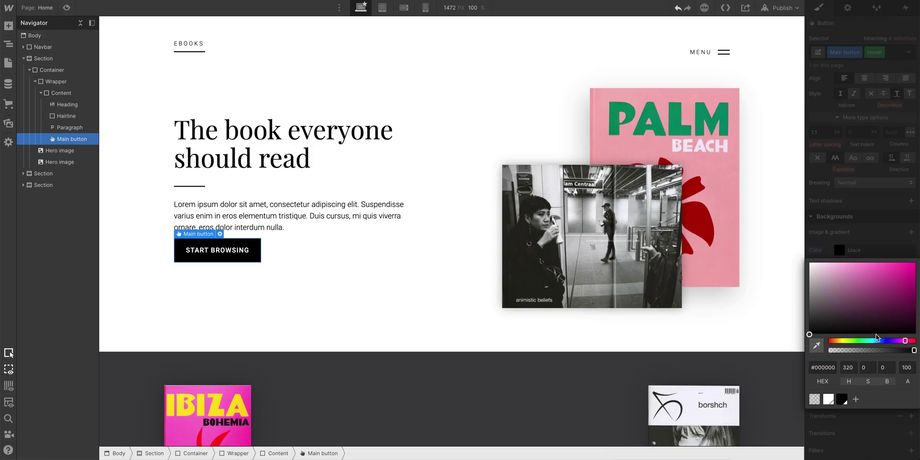
pyautogui.moveTo(810, 334); pyautogui.dragTo(896, 273)
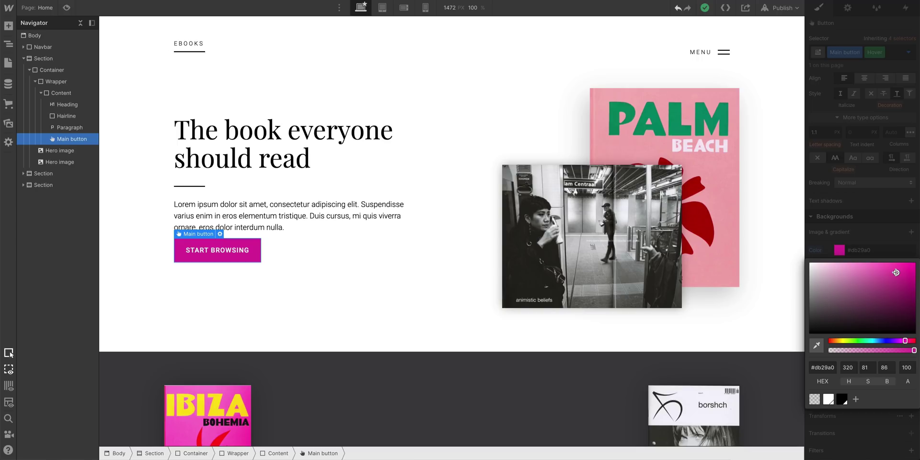
# Step: Save the magenta colour as the Medium Violet Red swatch
pyautogui.click(856, 399)
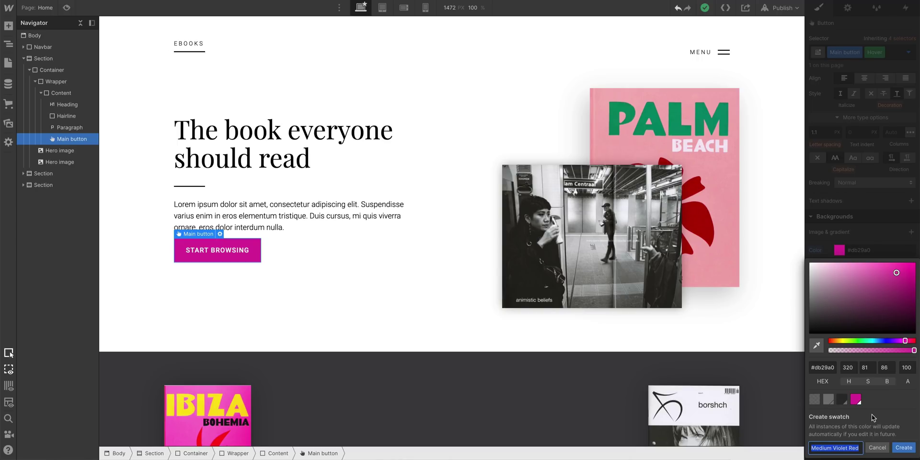
pyautogui.click(904, 448)
pyautogui.click(884, 445)
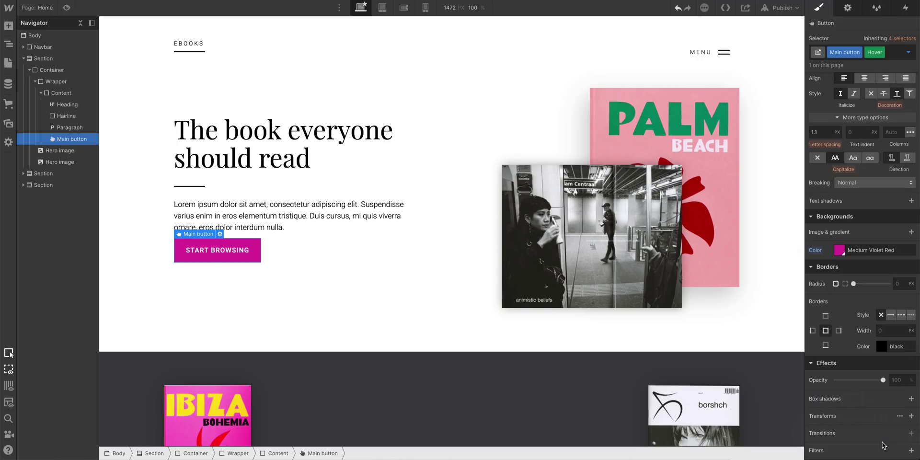
# Step: Return to the None state, try a rounded border radius, then reset the corners to square
pyautogui.click(906, 55)
pyautogui.click(875, 84)
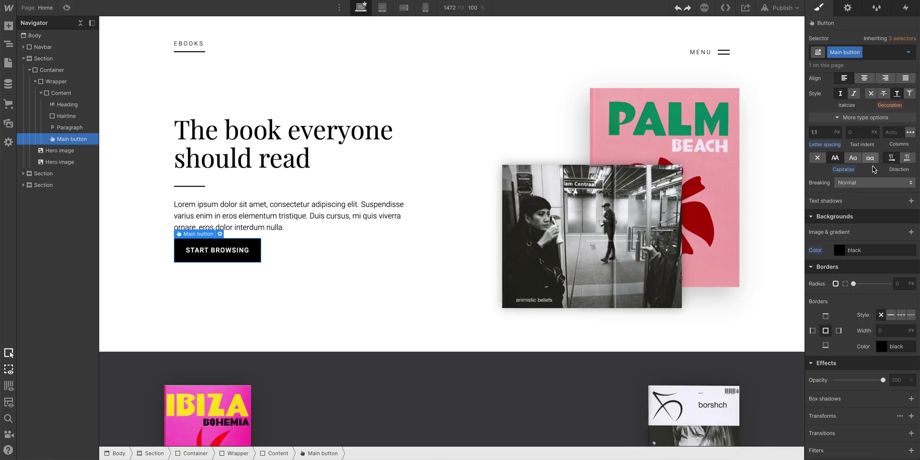
pyautogui.moveTo(853, 284); pyautogui.dragTo(888, 283)
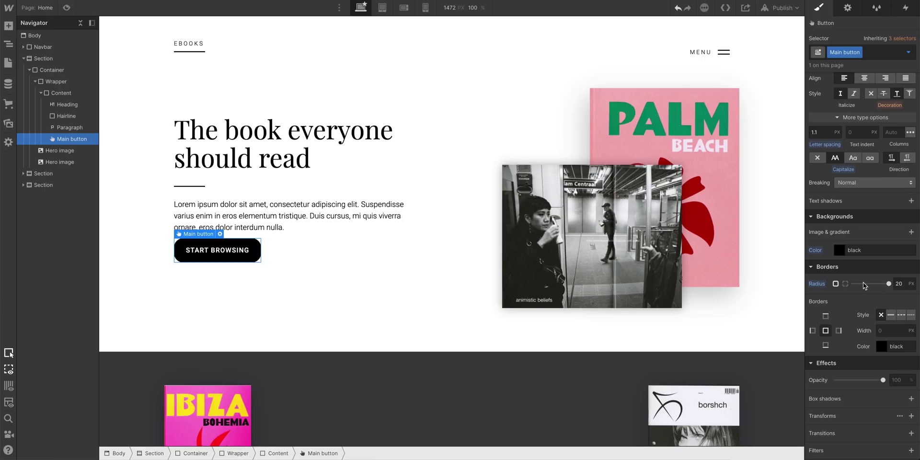
pyautogui.click(818, 286)
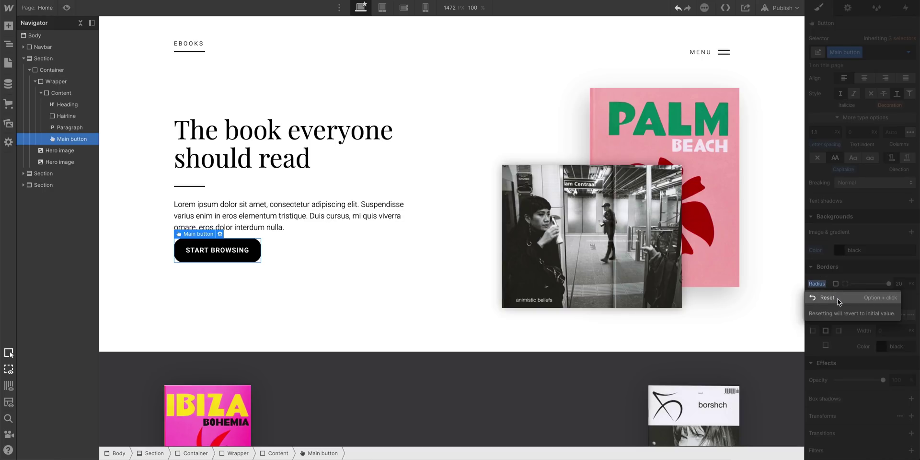
pyautogui.click(838, 299)
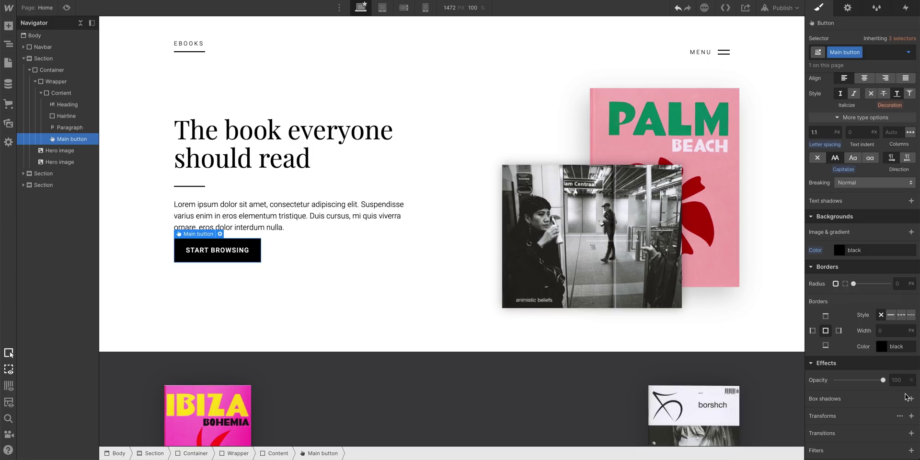
# Step: Add an outer box shadow to the Main button: 20px blur, 0 distance, fully transparent colour
pyautogui.click(911, 400)
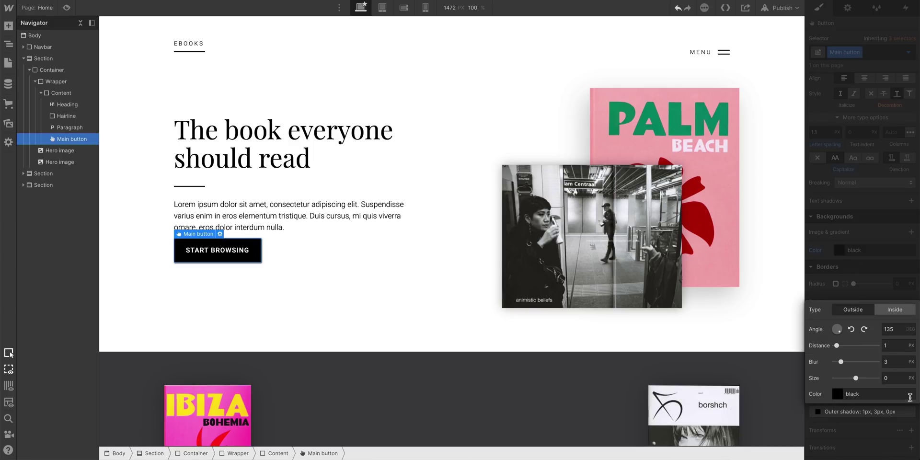
pyautogui.moveTo(841, 363); pyautogui.dragTo(878, 363)
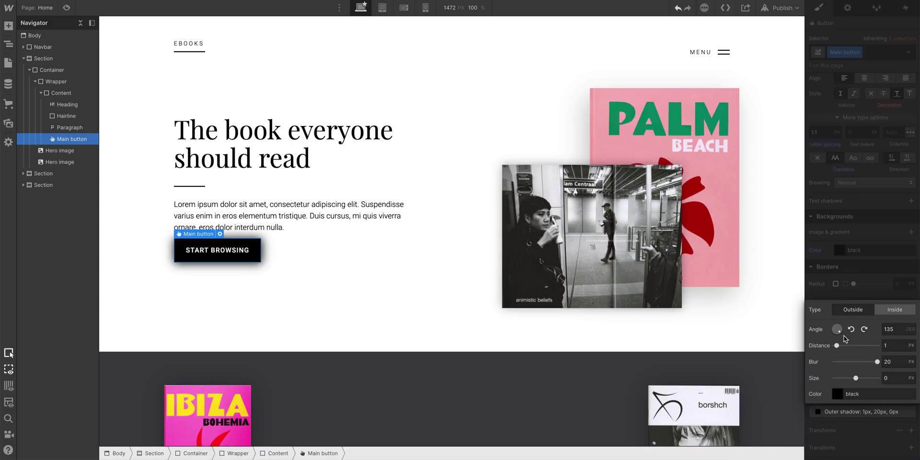
pyautogui.moveTo(841, 335); pyautogui.dragTo(839, 337)
pyautogui.moveTo(838, 344); pyautogui.dragTo(833, 346)
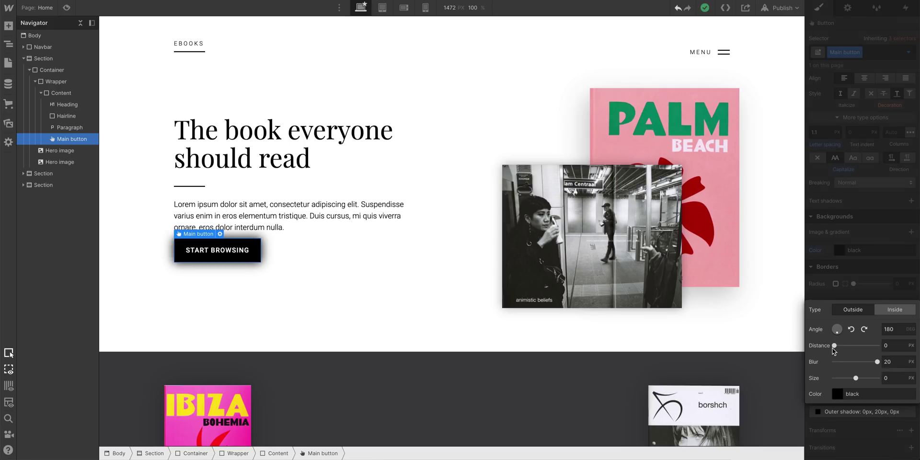
pyautogui.click(838, 394)
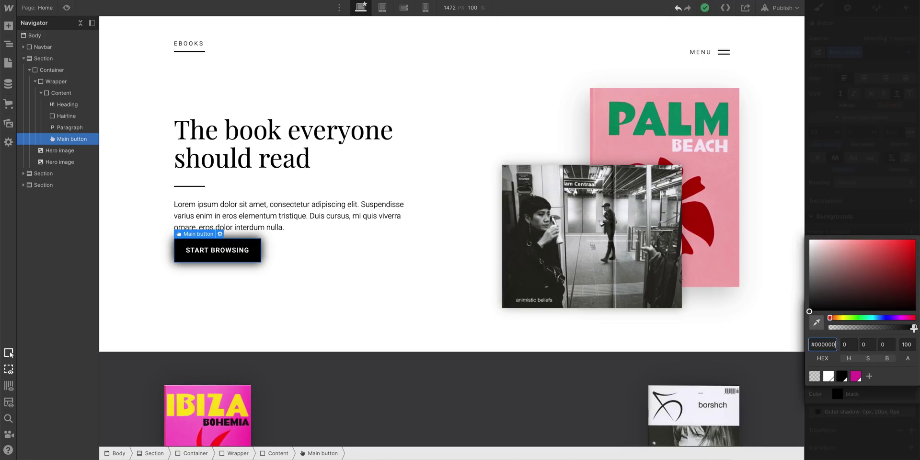
pyautogui.moveTo(913, 327); pyautogui.dragTo(821, 329)
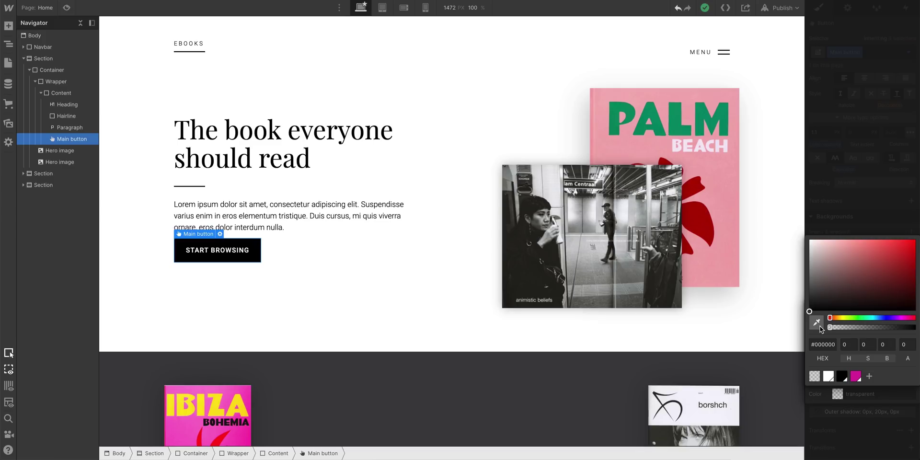
pyautogui.click(881, 395)
pyautogui.click(881, 415)
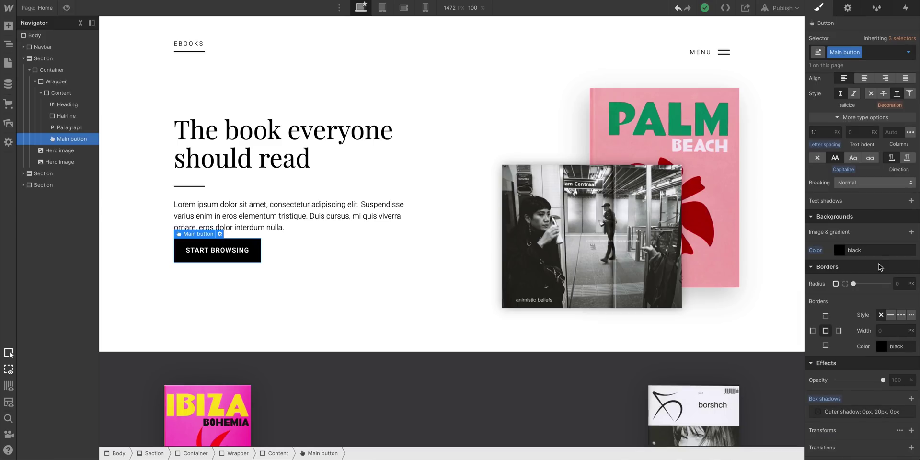
# Step: In the Hover state, make the button's shadow 20% black at 3px distance, then return to None
pyautogui.click(908, 53)
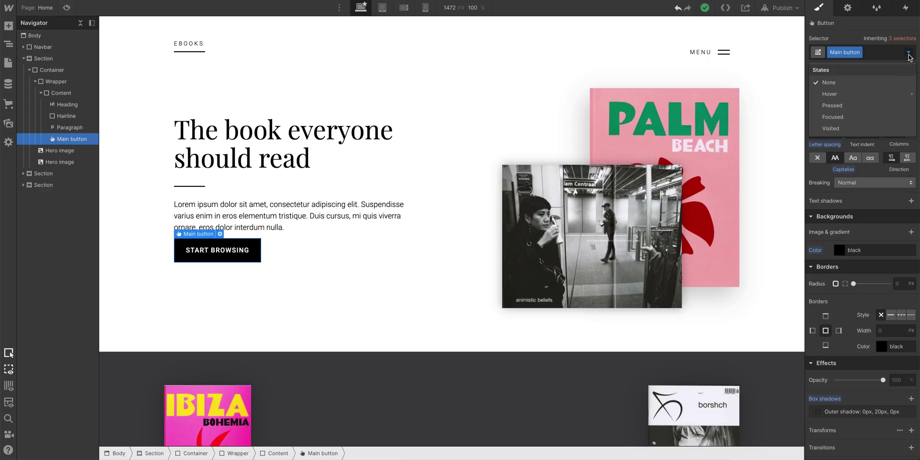
pyautogui.click(899, 95)
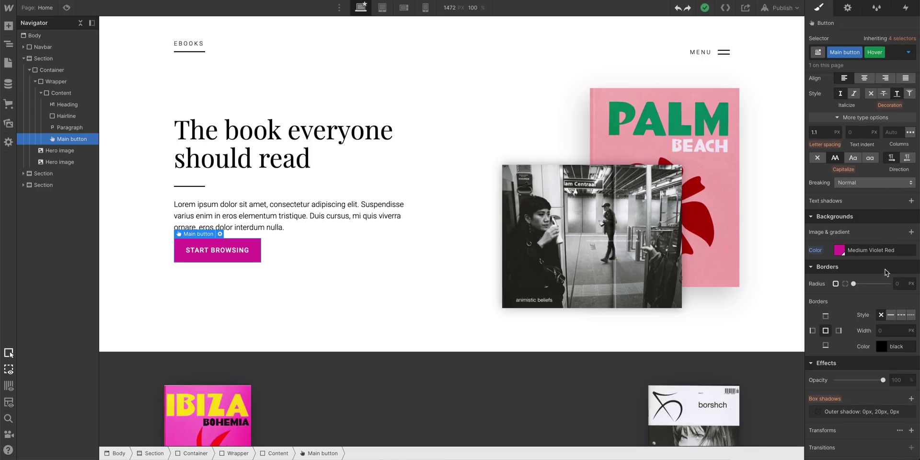
pyautogui.click(869, 410)
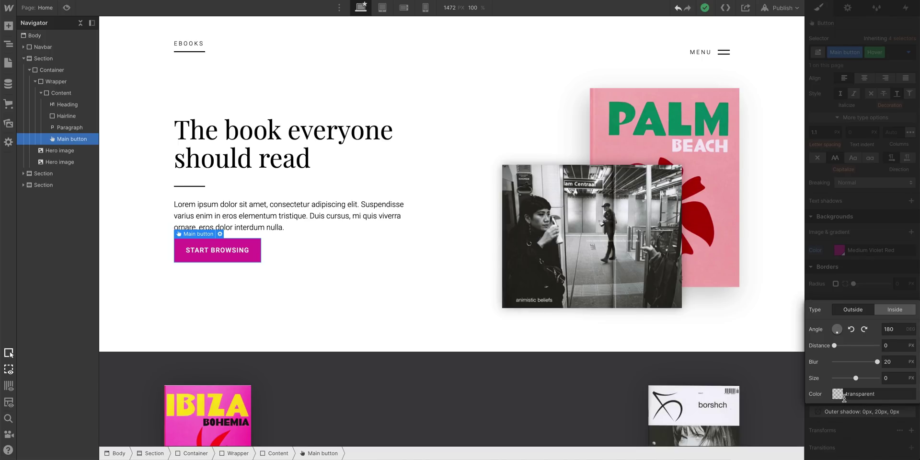
pyautogui.click(837, 394)
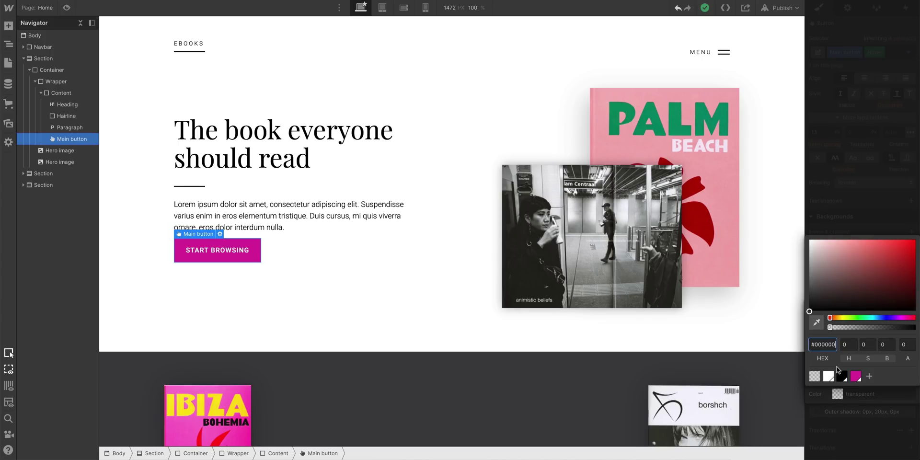
pyautogui.click(831, 328)
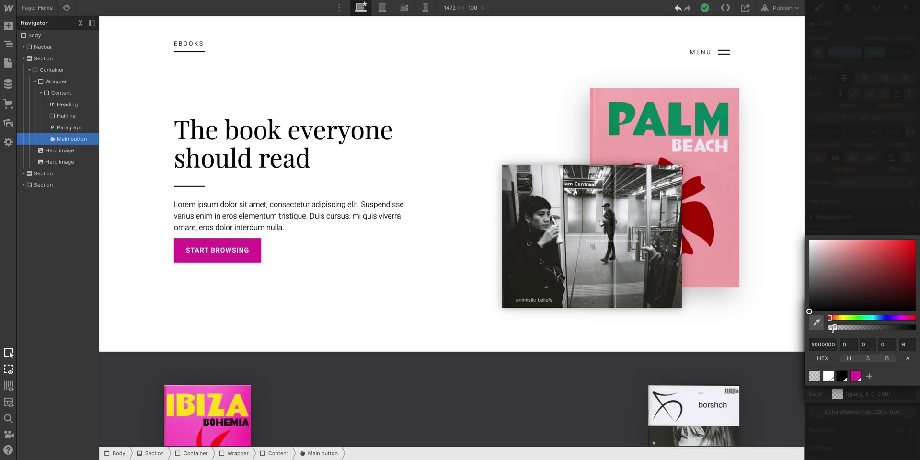
pyautogui.moveTo(833, 328); pyautogui.dragTo(836, 328)
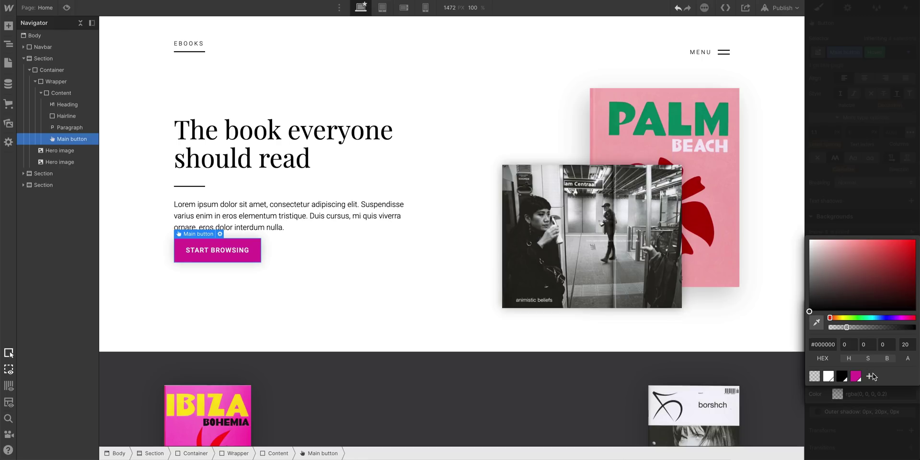
pyautogui.click(888, 388)
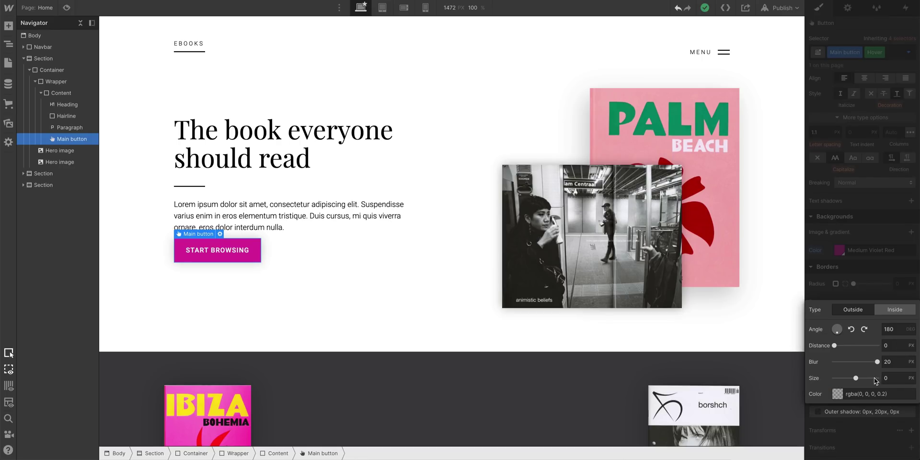
pyautogui.moveTo(835, 346); pyautogui.dragTo(841, 346)
pyautogui.click(852, 298)
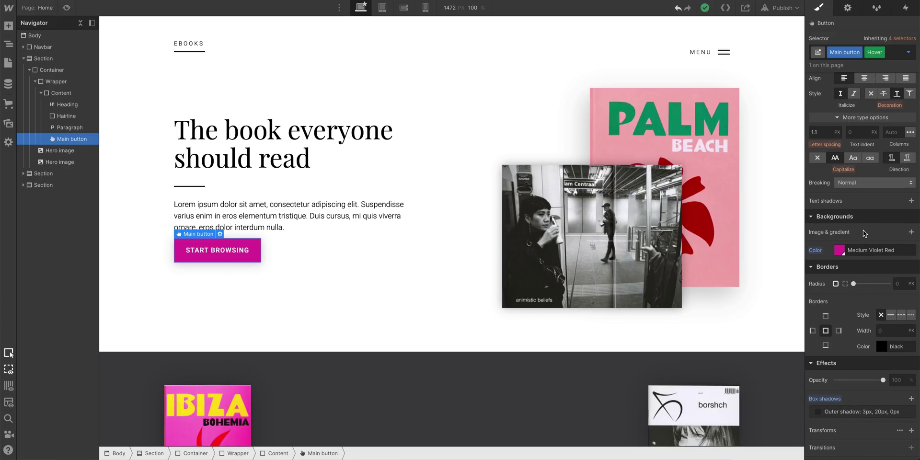
pyautogui.click(908, 52)
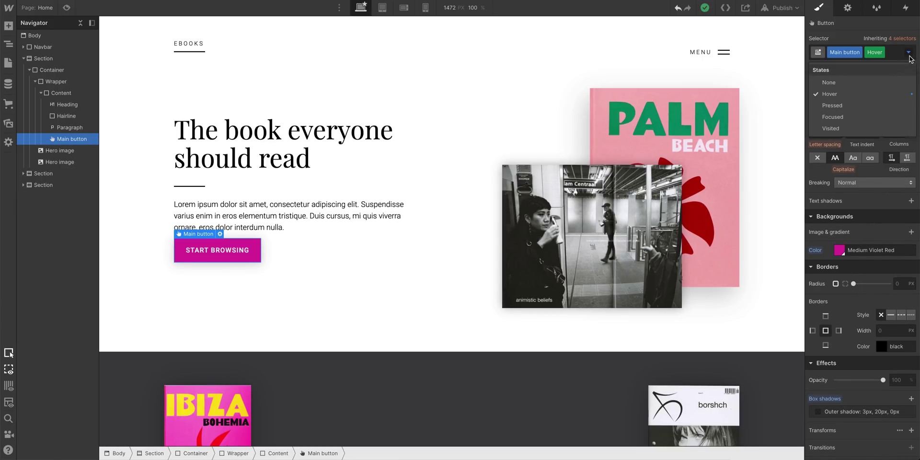
pyautogui.click(872, 82)
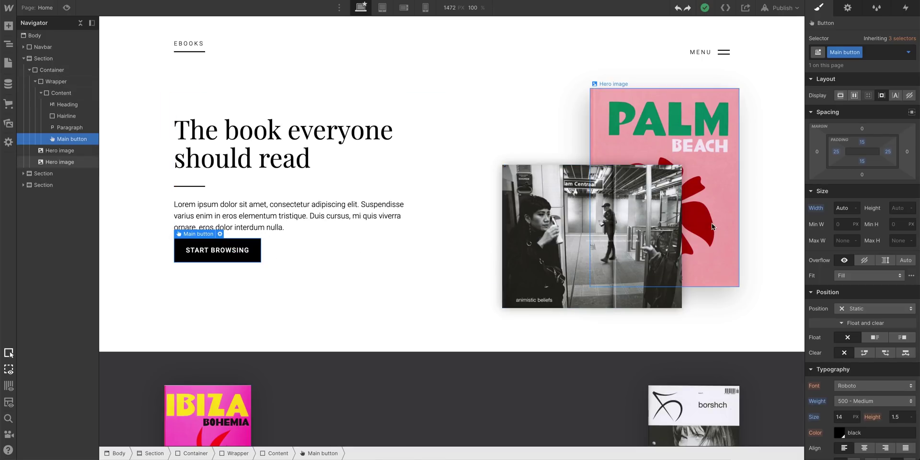
# Step: Add a 200ms Background Color transition to the Main button
pyautogui.scroll(-8, 843, 209)
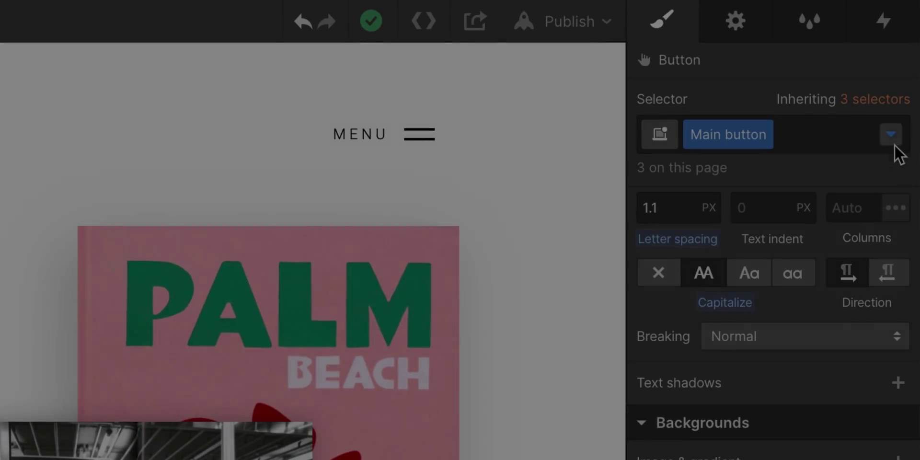
pyautogui.click(907, 53)
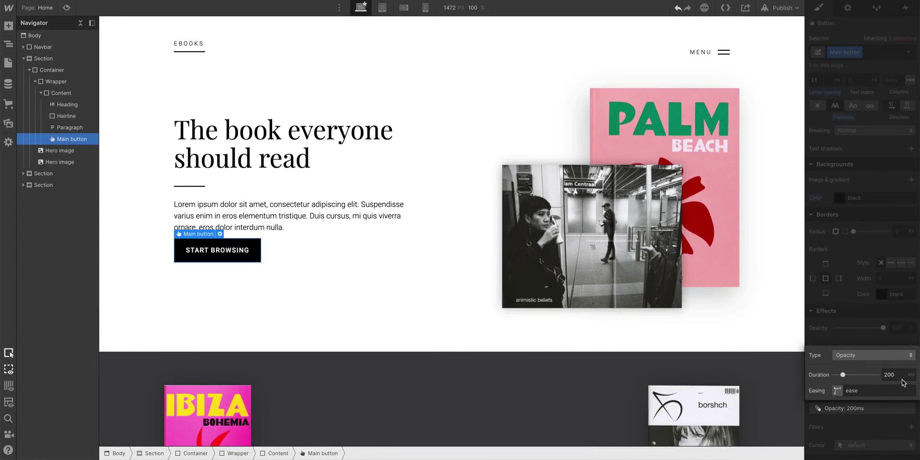
pyautogui.click(885, 361)
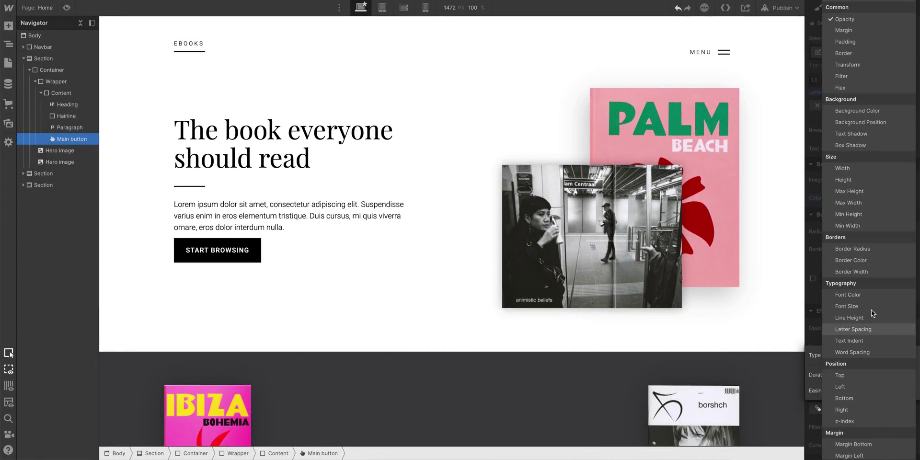
pyautogui.click(861, 115)
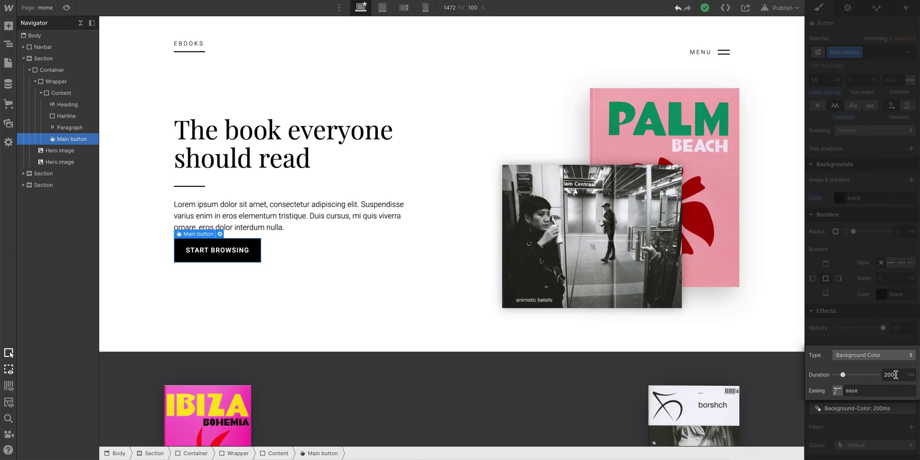
pyautogui.click(843, 409)
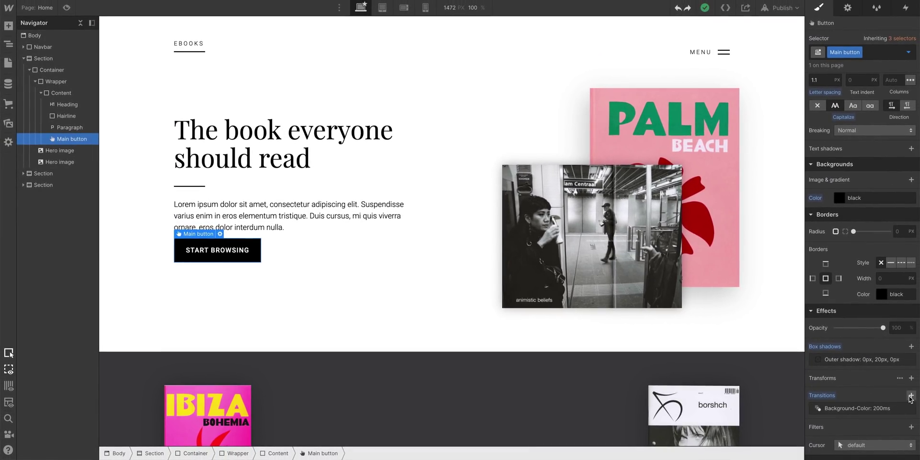
# Step: Add a Box Shadow transition with Ease Out Circ easing and a 1000ms duration
pyautogui.click(912, 396)
pyautogui.click(891, 355)
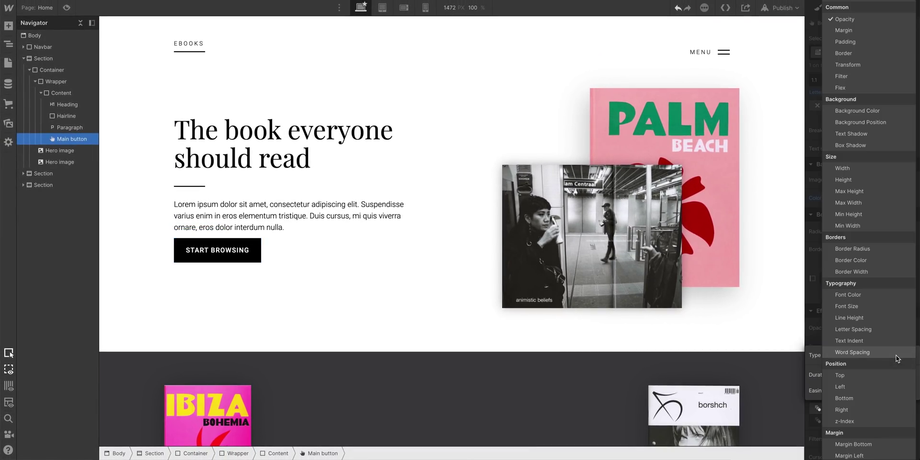
pyautogui.click(872, 145)
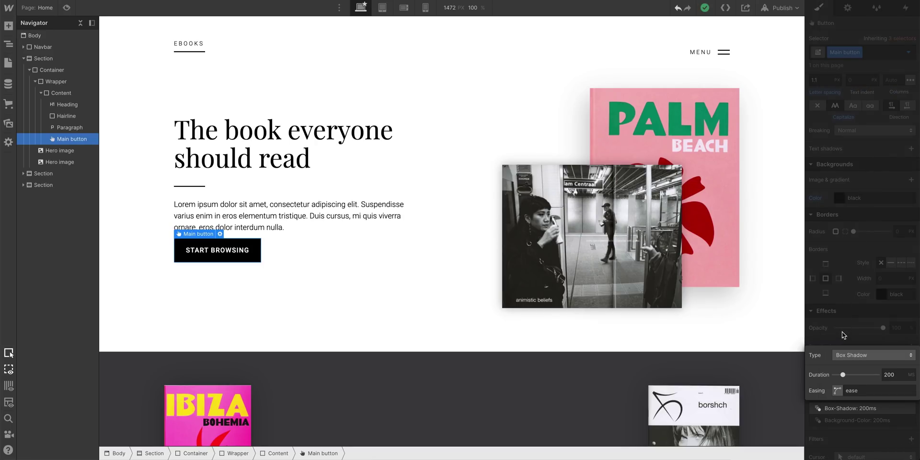
pyautogui.click(837, 391)
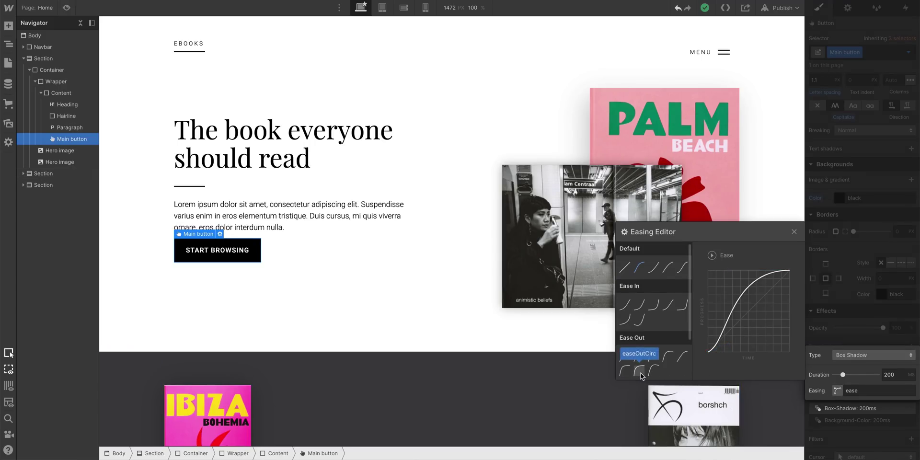
pyautogui.click(642, 375)
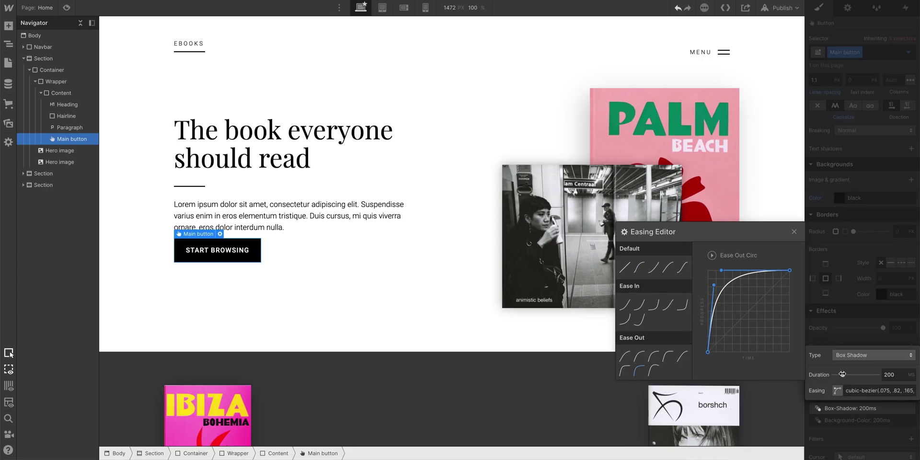
pyautogui.moveTo(842, 375); pyautogui.dragTo(855, 374)
pyautogui.press('Escape')
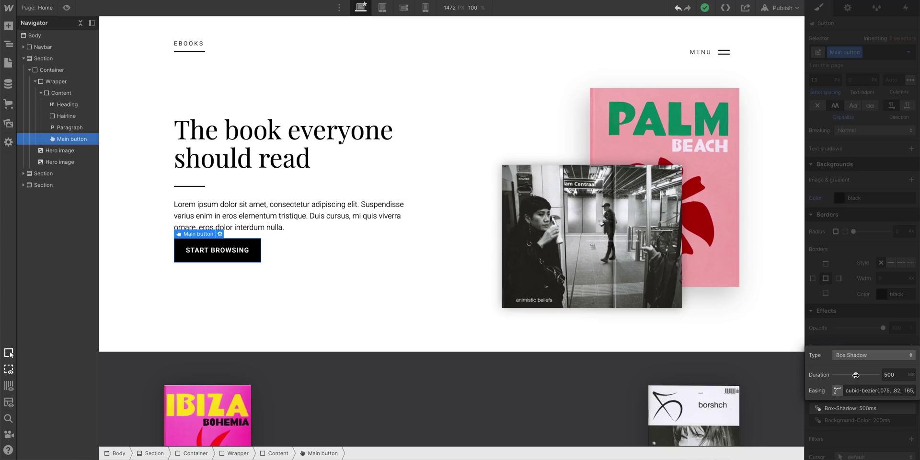
pyautogui.moveTo(856, 374); pyautogui.dragTo(883, 372)
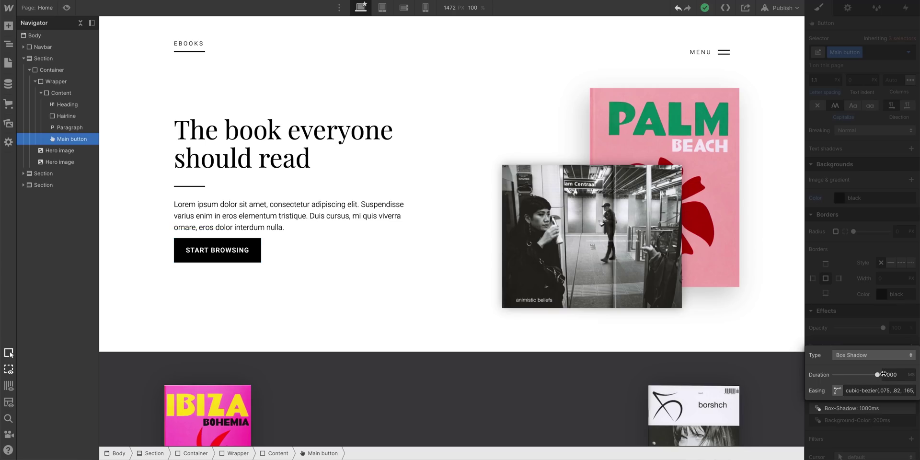
pyautogui.click(856, 409)
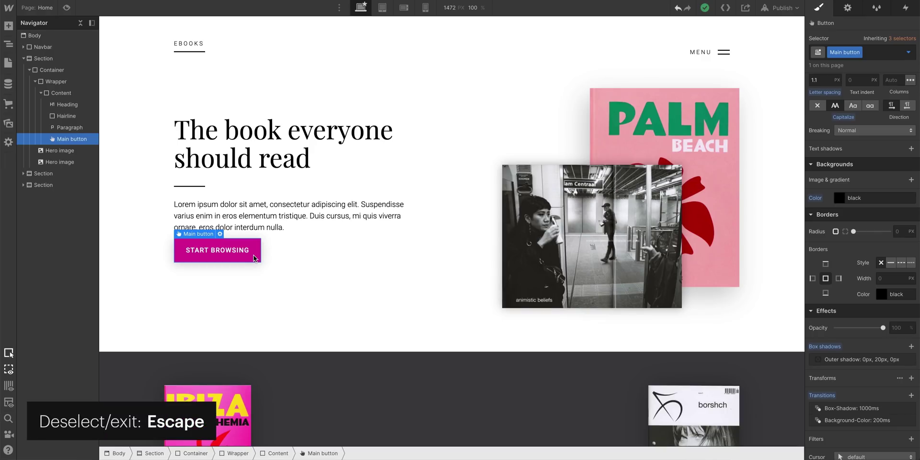
pyautogui.press('Escape')
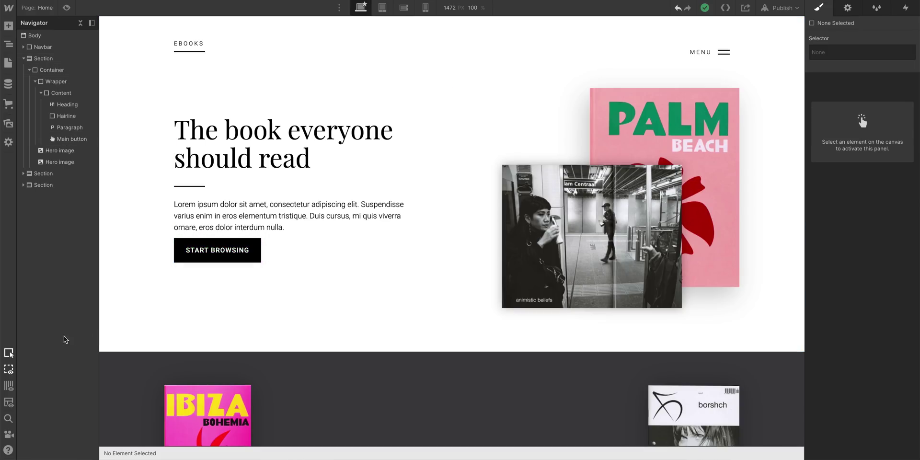
# Step: Give the Main button's Hover state a Move transform of -3px on Y
pyautogui.click(9, 355)
pyautogui.click(233, 261)
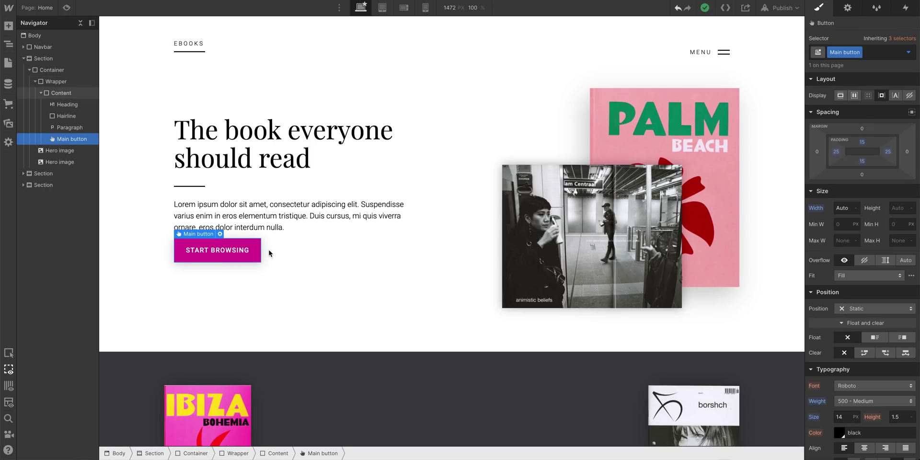
pyautogui.click(909, 53)
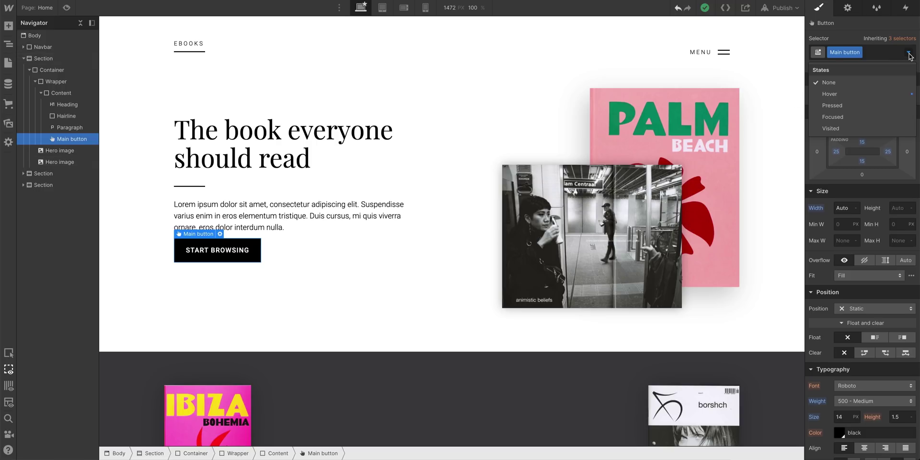
pyautogui.click(887, 94)
pyautogui.scroll(-10, 886, 95)
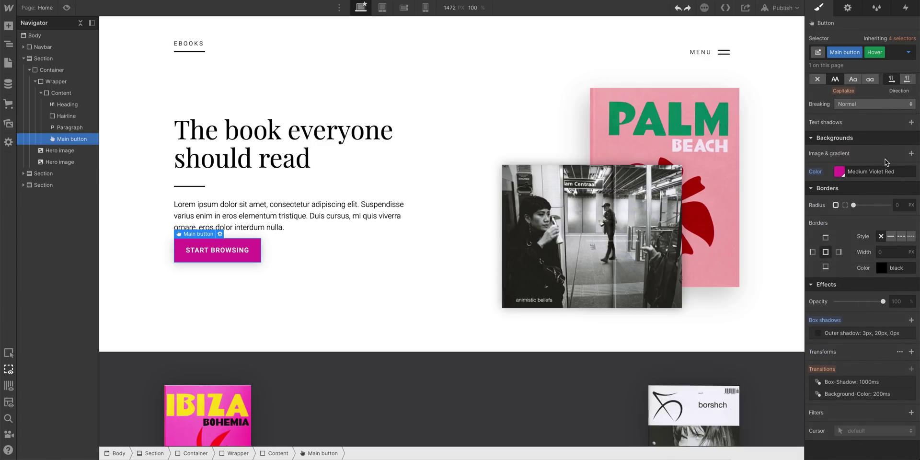
pyautogui.click(912, 352)
pyautogui.click(898, 419)
pyautogui.write('-3')
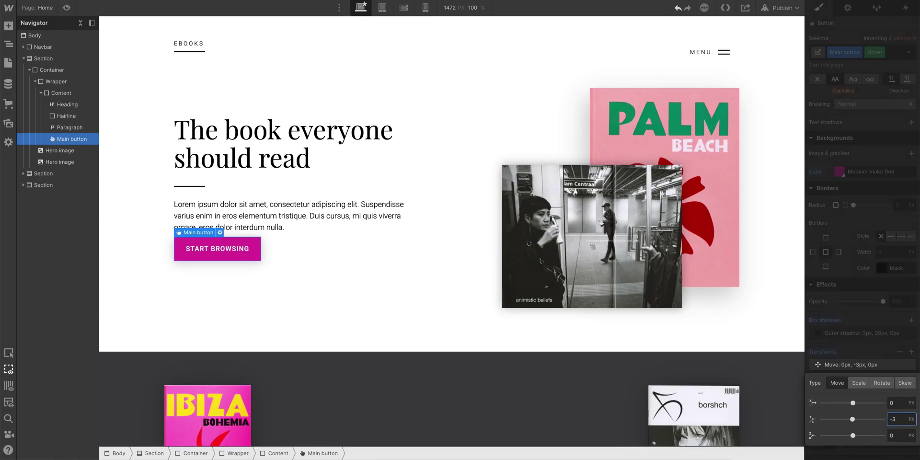
pyautogui.click(884, 367)
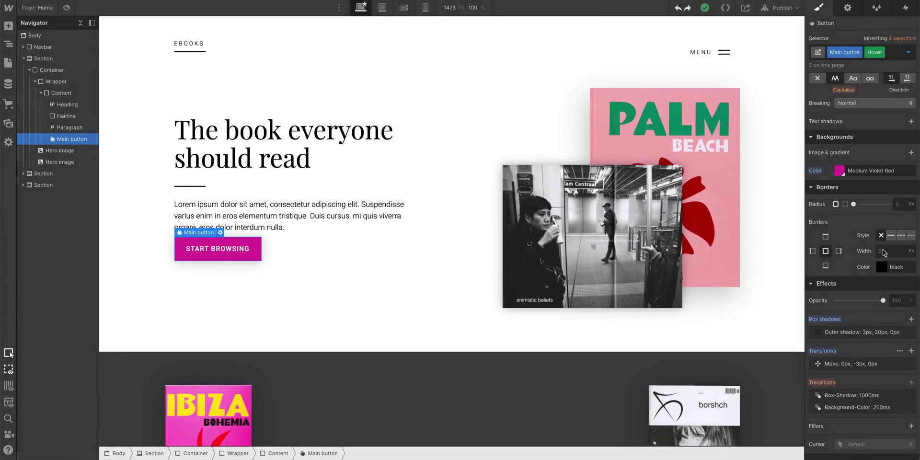
pyautogui.click(909, 53)
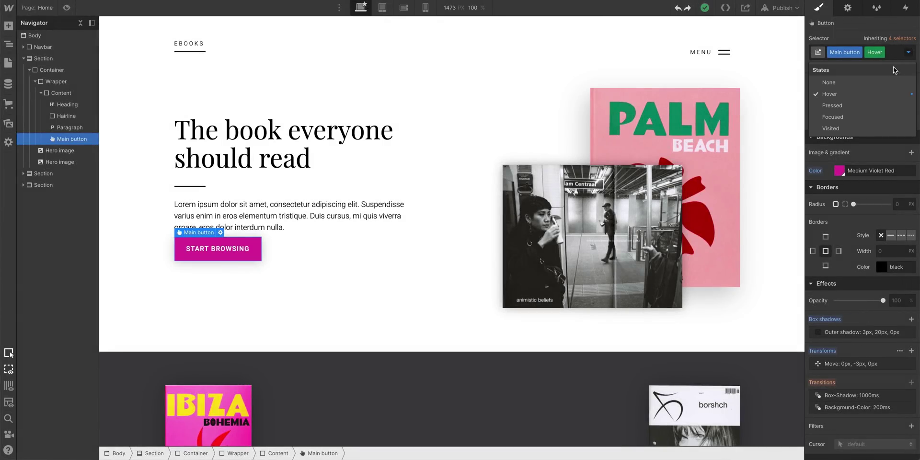
# Step: In the normal state, add a Transform transition with Ease Out Circ easing and 1000ms duration
pyautogui.click(871, 83)
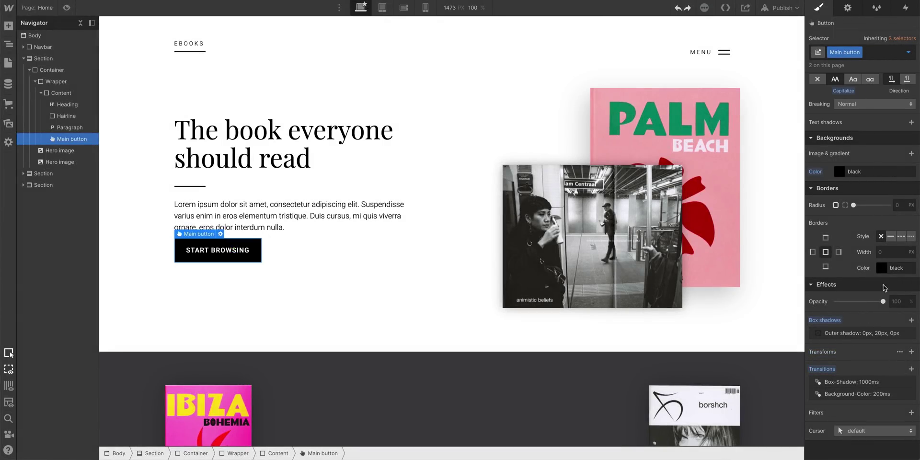
pyautogui.click(911, 369)
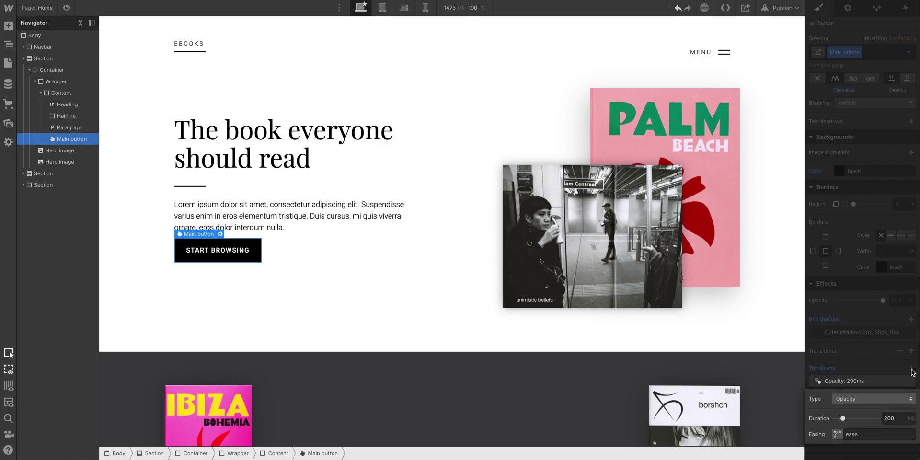
pyautogui.click(902, 400)
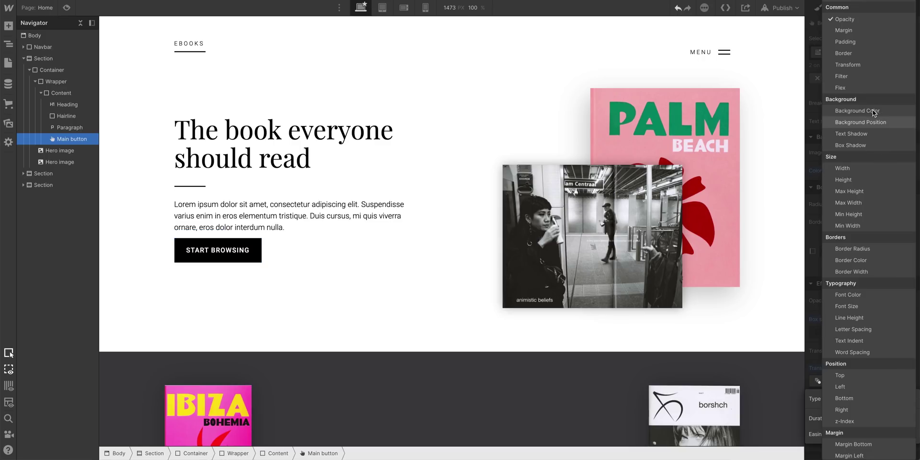
pyautogui.click(864, 67)
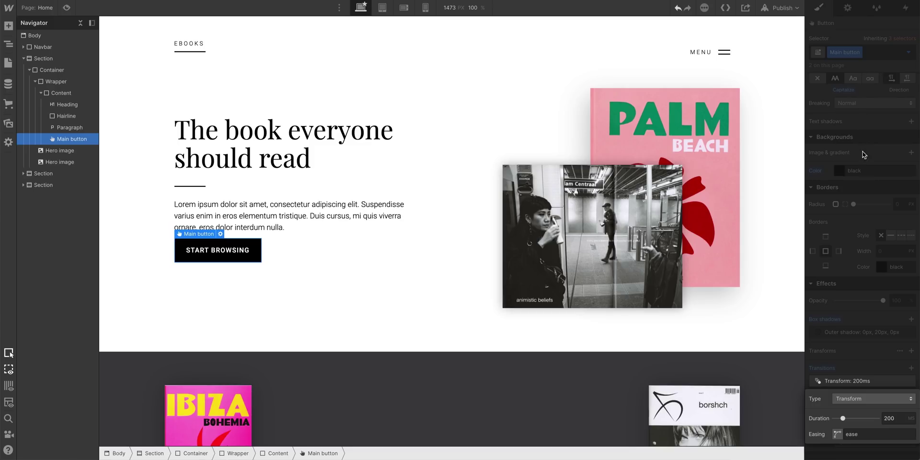
pyautogui.click(837, 434)
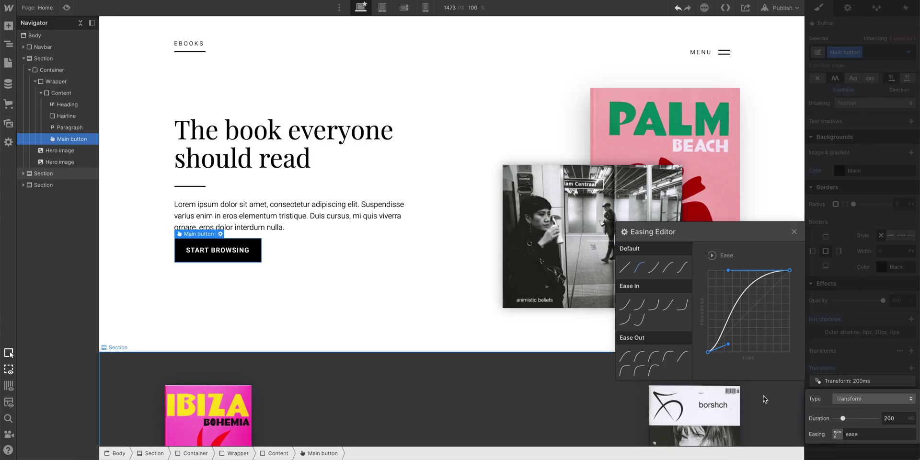
pyautogui.click(639, 371)
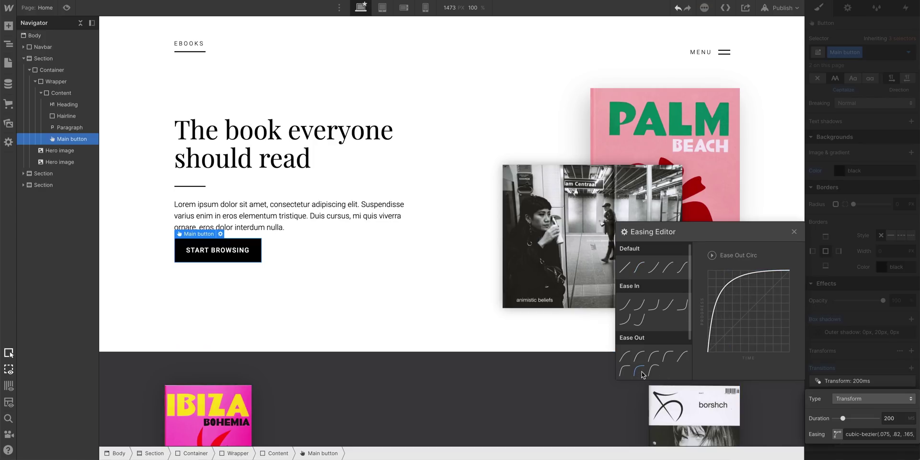
pyautogui.moveTo(844, 418); pyautogui.dragTo(877, 418)
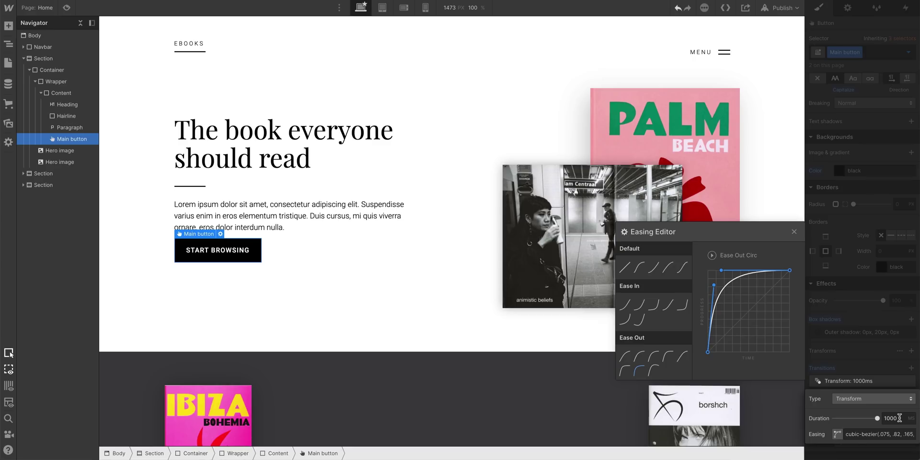
pyautogui.click(868, 372)
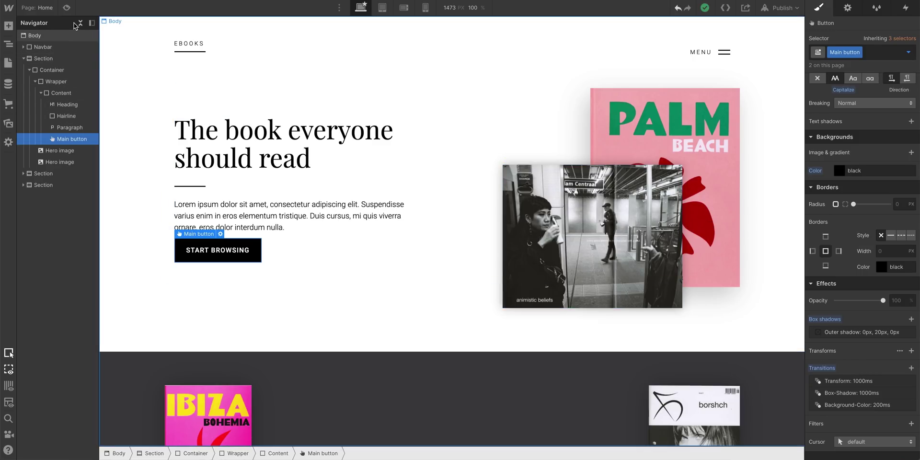
pyautogui.click(67, 8)
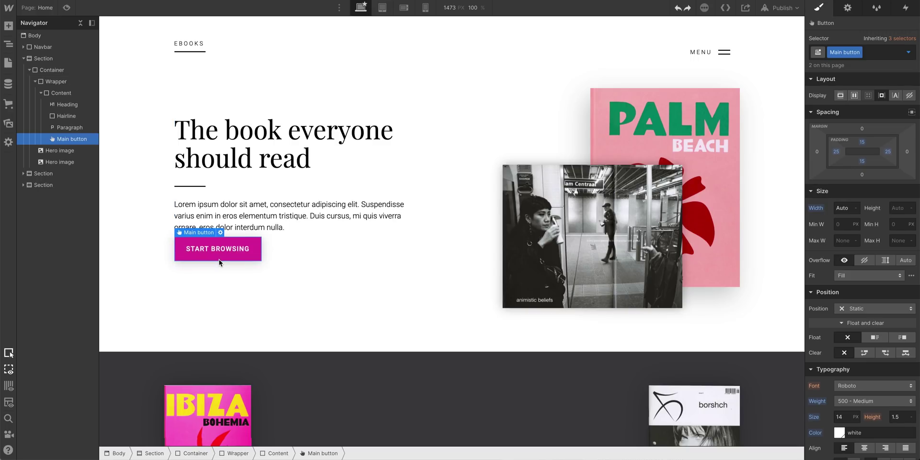
# Step: Paste a duplicate of the START BROWSING button and give it a 12px right margin
pyautogui.hotkey('ctrl', 'v')
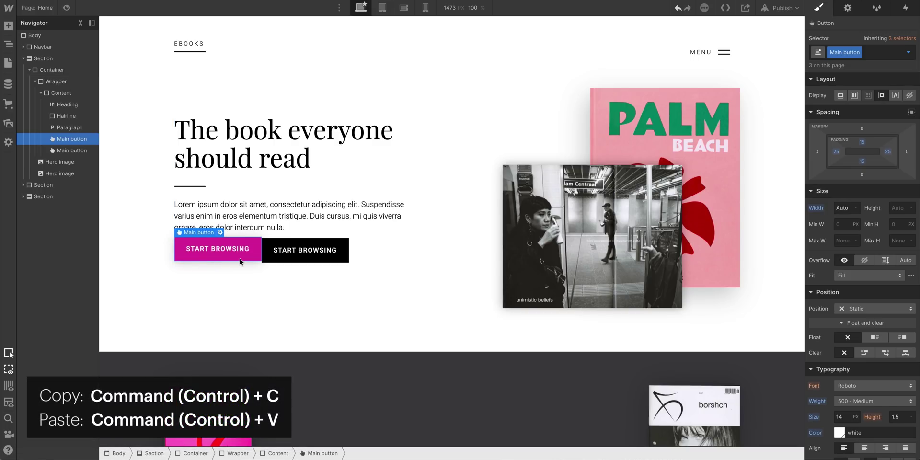
pyautogui.click(288, 257)
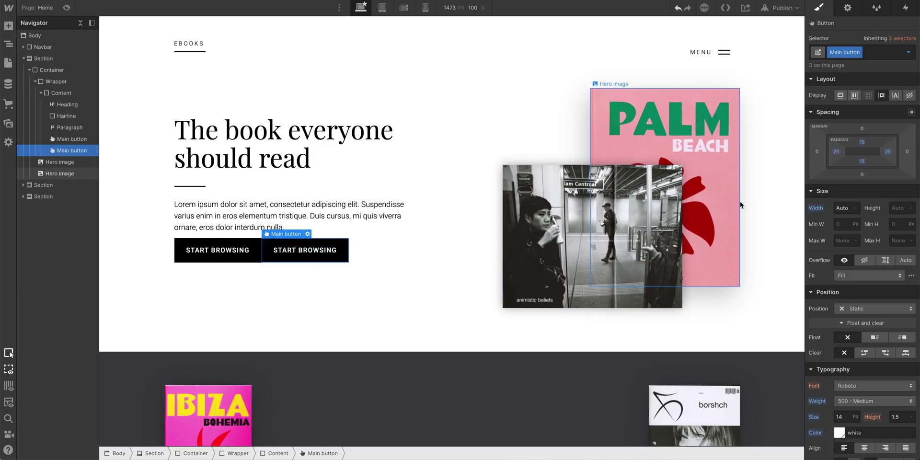
pyautogui.moveTo(905, 152); pyautogui.dragTo(908, 155)
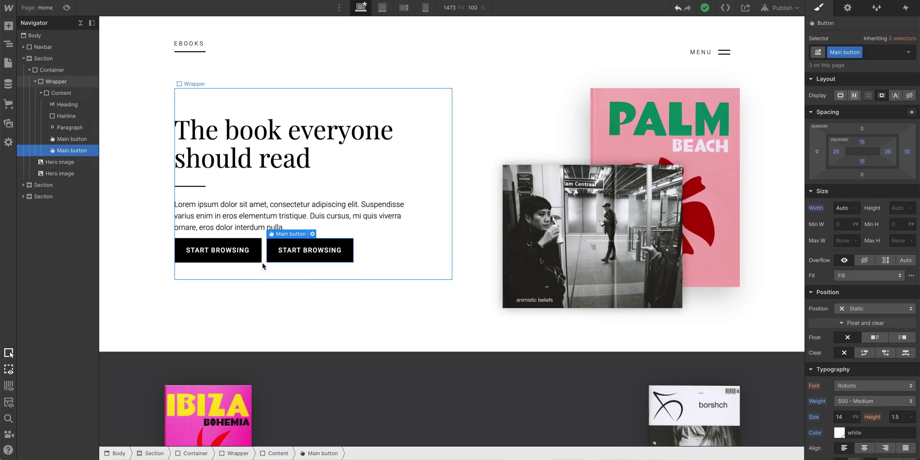
# Step: Try a blue background colour on the START BROWSING button
pyautogui.click(246, 263)
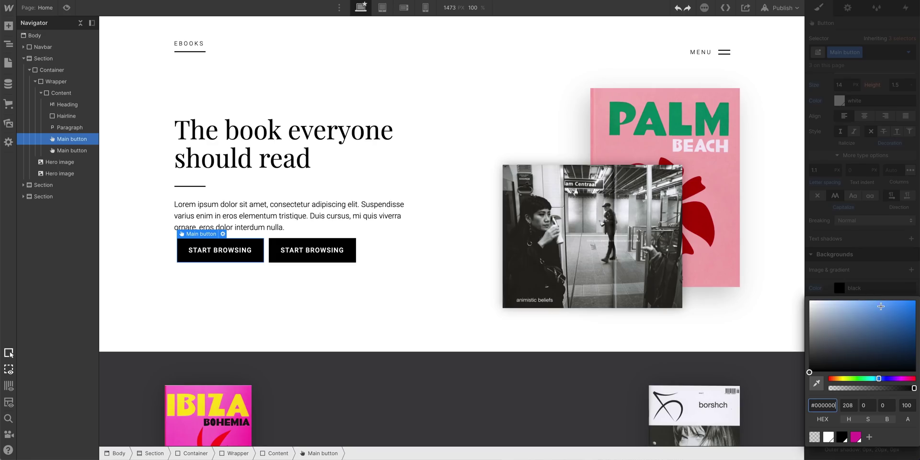
pyautogui.click(881, 306)
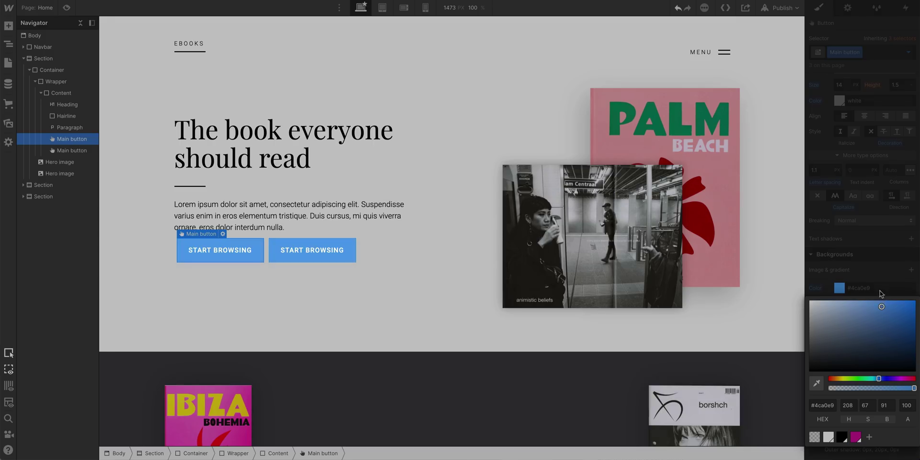
pyautogui.click(879, 284)
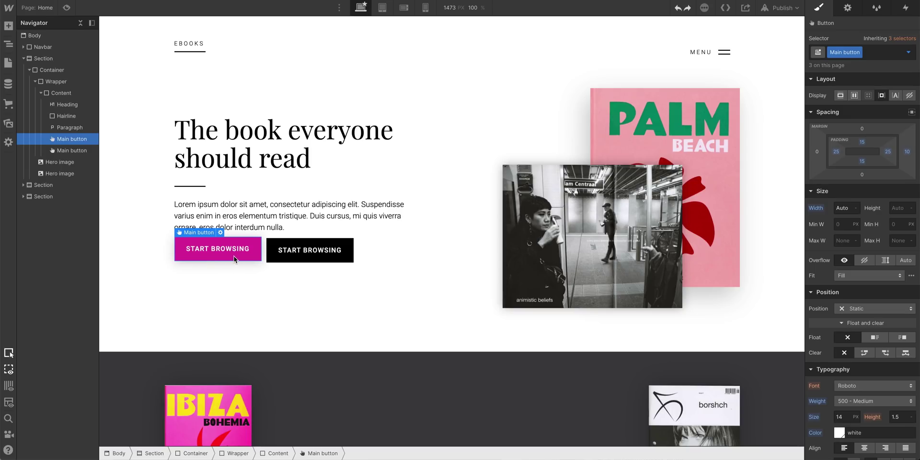
# Step: Relabel the second button's text as CONTACT US
pyautogui.moveTo(234, 259); pyautogui.dragTo(309, 261)
pyautogui.doubleClick(308, 261)
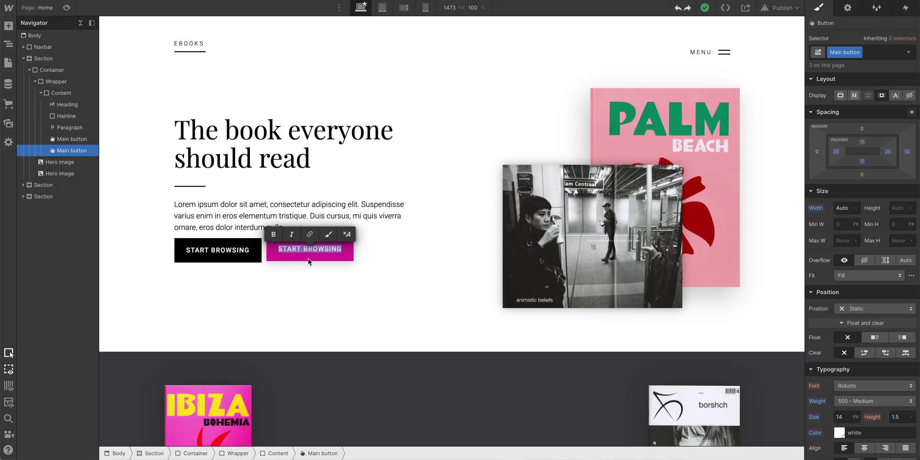
pyautogui.write('CONTACT US')
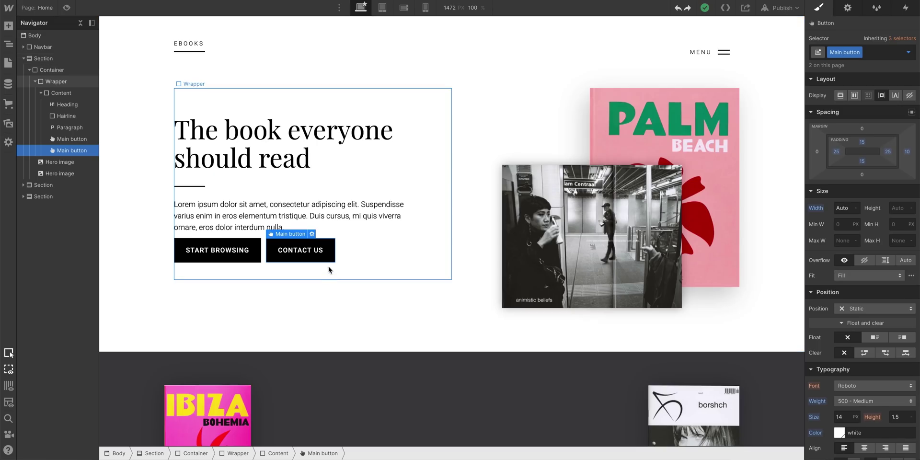
# Step: Move the CONTACT US button under the dark section's paragraph and give it equal 5px side margins
pyautogui.moveTo(324, 260); pyautogui.dragTo(449, 294)
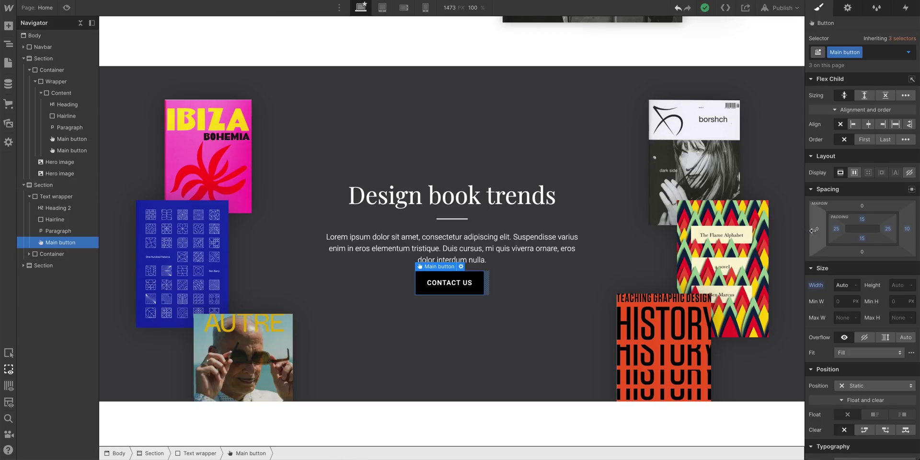
pyautogui.moveTo(816, 232); pyautogui.dragTo(811, 232)
pyautogui.scroll(6, 698, 249)
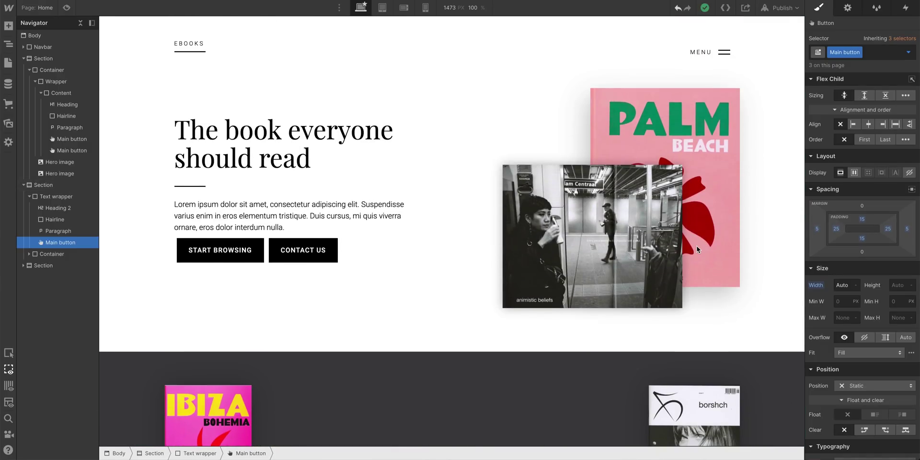
# Step: Add a 'Left' combo class to the START BROWSING button
pyautogui.click(259, 261)
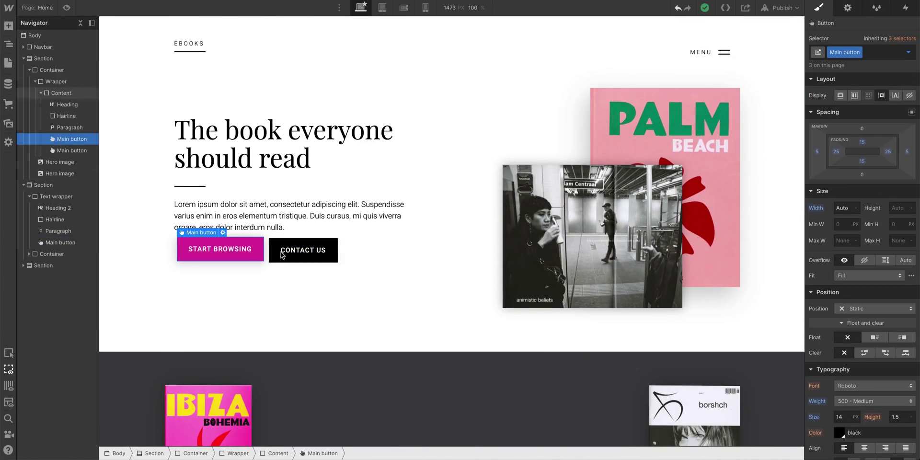
pyautogui.click(884, 55)
pyautogui.write('Left')
pyautogui.press('Return')
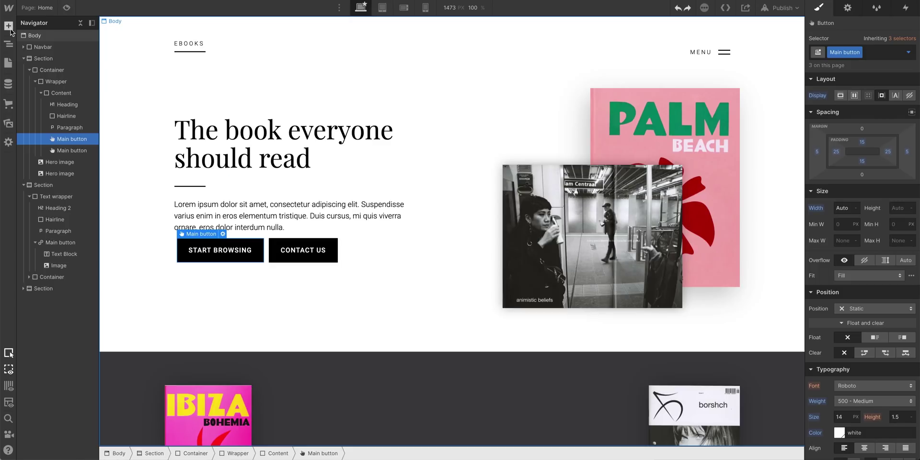
# Step: Insert a Div Block above the buttons, move START BROWSING into it, and give it -12px side margins
pyautogui.click(8, 27)
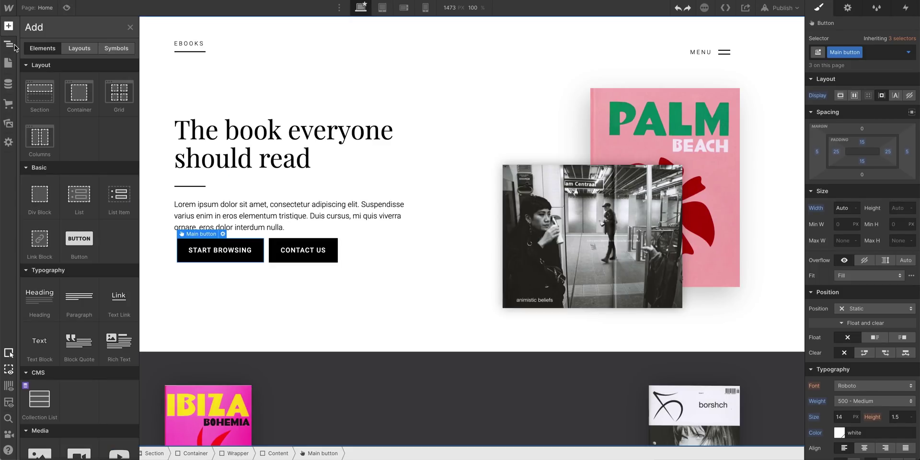
pyautogui.moveTo(39, 196); pyautogui.dragTo(206, 160)
pyautogui.scroll(1, 225, 160)
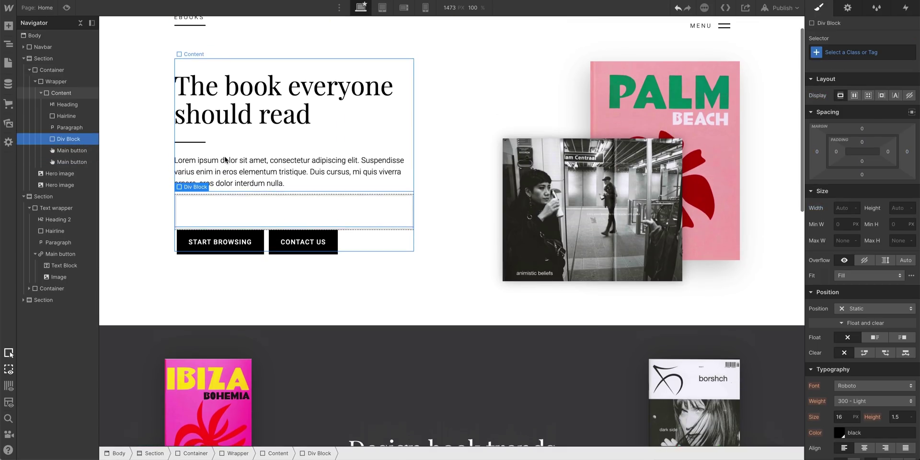
pyautogui.scroll(1, 225, 160)
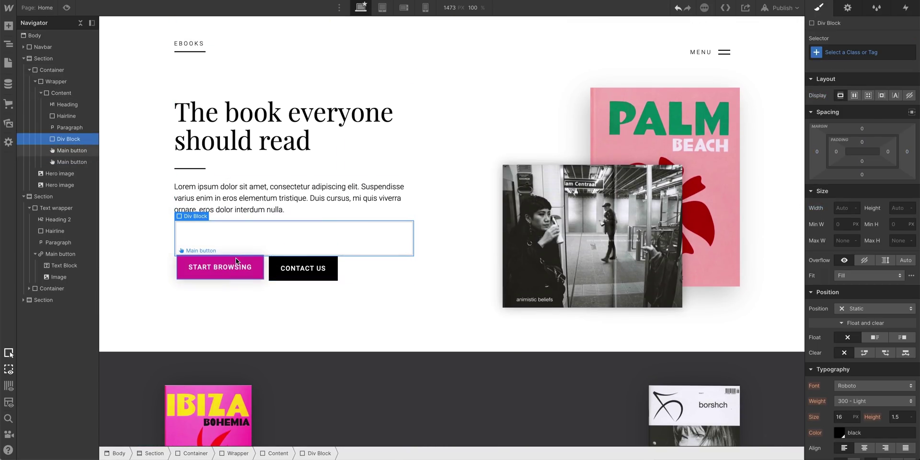
pyautogui.moveTo(236, 261); pyautogui.dragTo(283, 246)
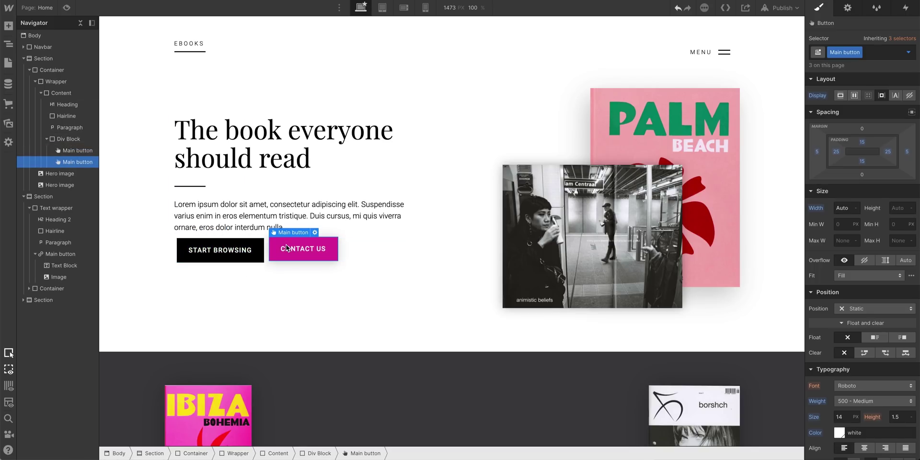
pyautogui.click(345, 249)
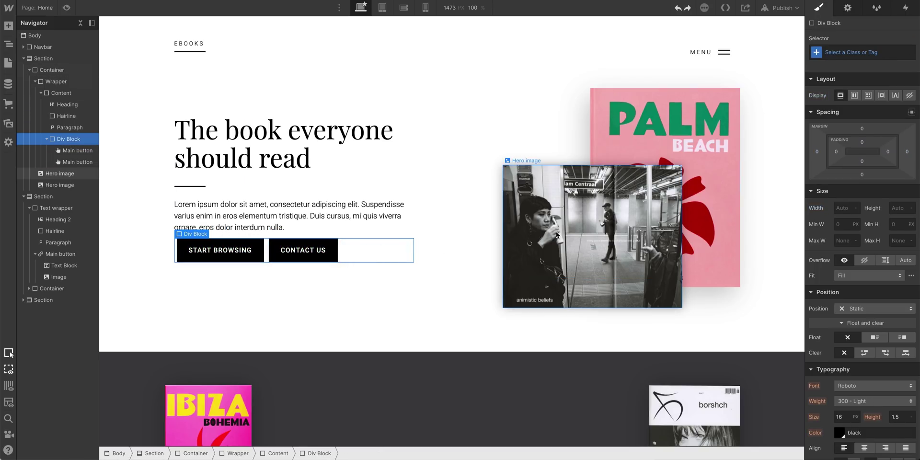
pyautogui.moveTo(812, 159); pyautogui.dragTo(818, 161)
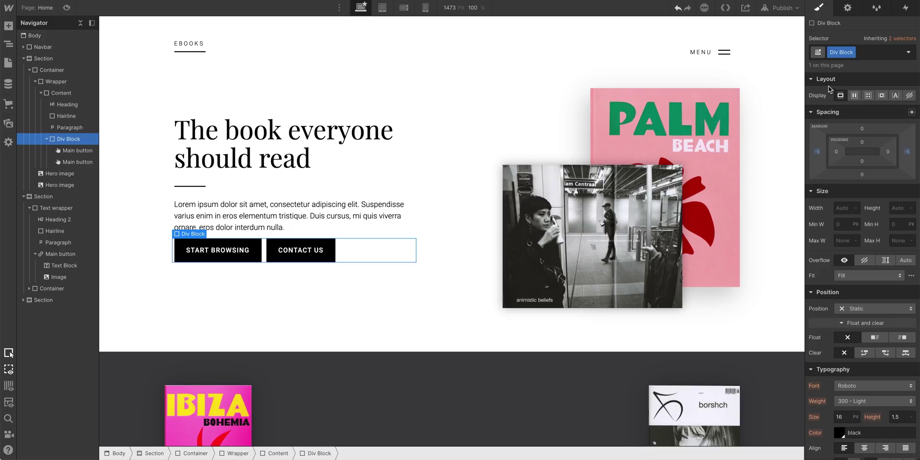
pyautogui.doubleClick(833, 54)
# Step: Name the div block's class 'B' and give the button group a negative left margin
pyautogui.write('B')
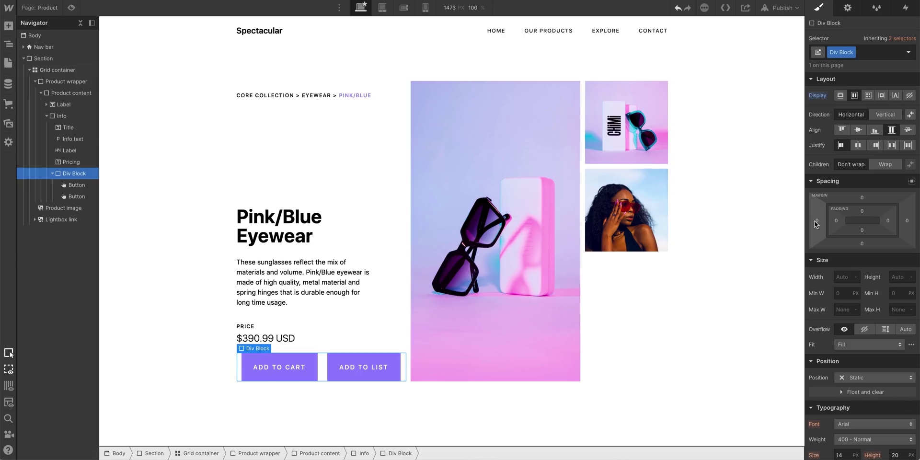
pyautogui.moveTo(816, 223); pyautogui.dragTo(818, 225)
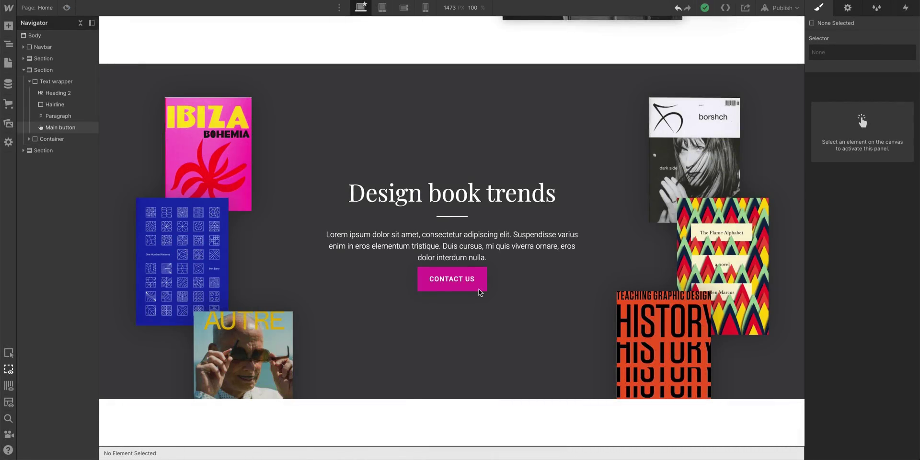
# Step: Delete the dark section's CONTACT US button and place a Link Block under the paragraph
pyautogui.click(479, 290)
pyautogui.press('Delete')
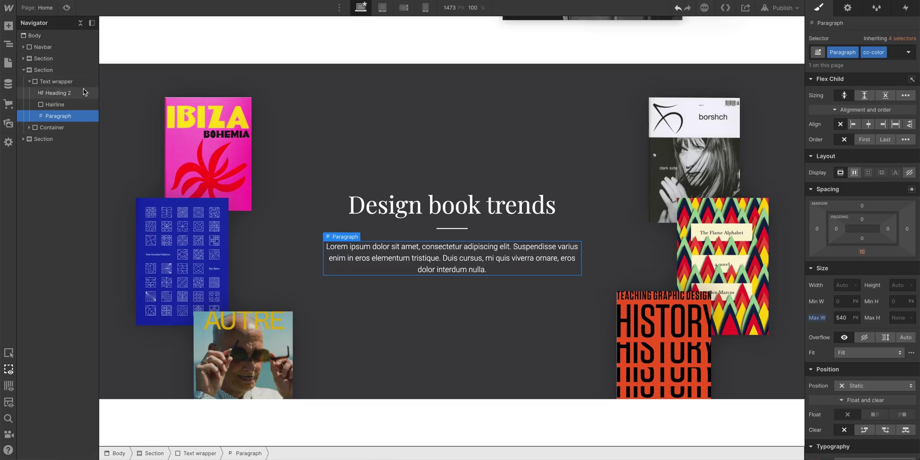
pyautogui.click(10, 27)
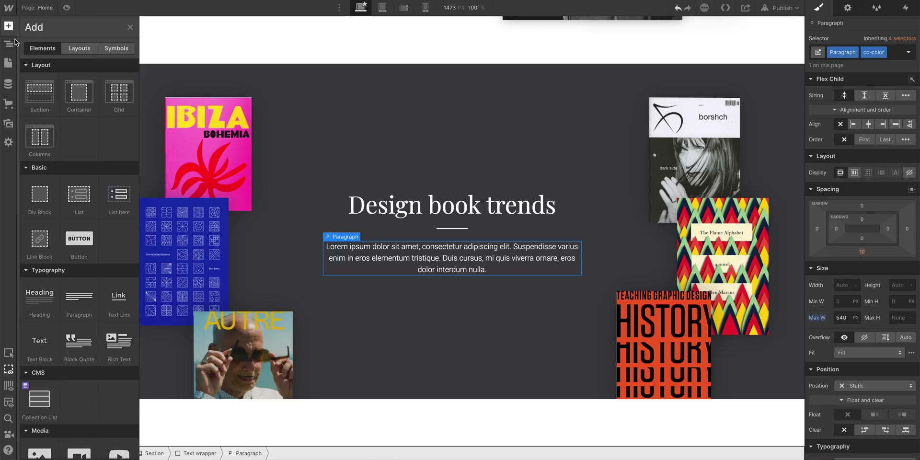
pyautogui.moveTo(53, 241); pyautogui.dragTo(431, 275)
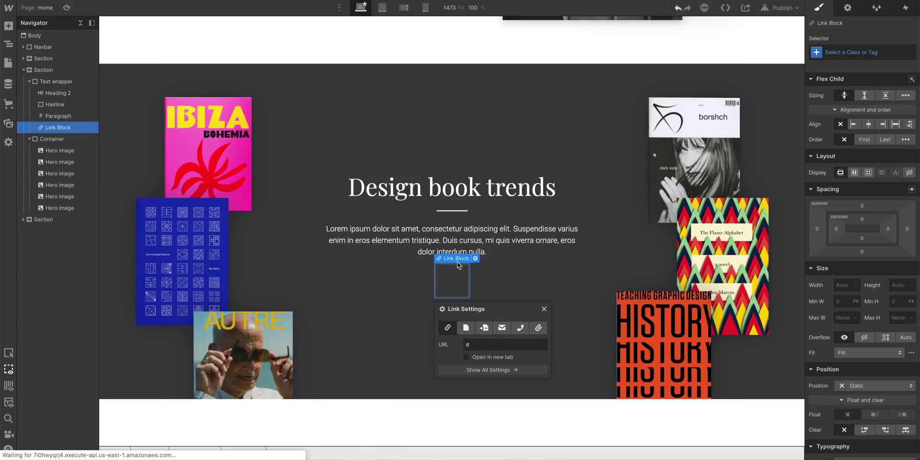
# Step: Give the new link block the existing Main button class
pyautogui.click(860, 55)
pyautogui.write('Main')
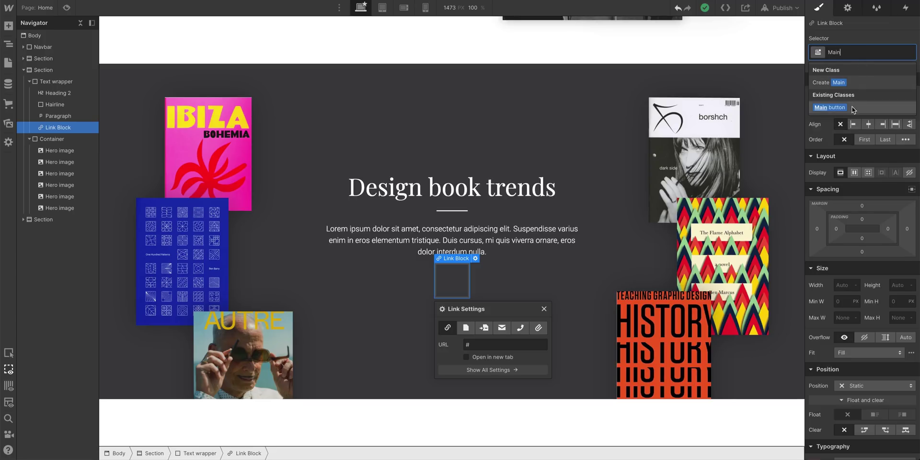
pyautogui.click(854, 106)
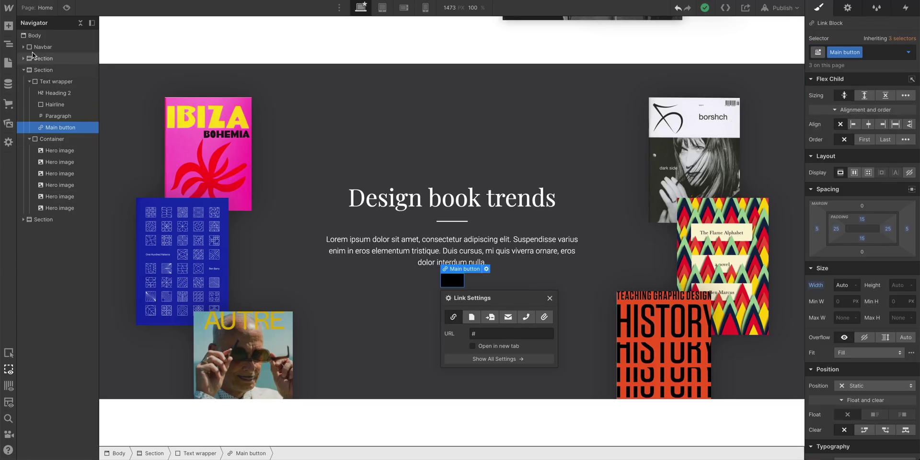
# Step: Add a Text Block inside the link block reading 'EXPLORE THE TRENDS'
pyautogui.click(8, 26)
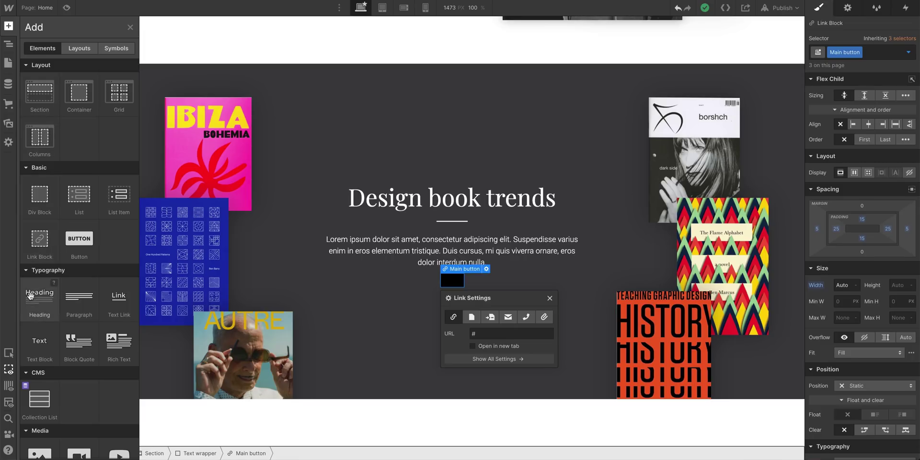
pyautogui.moveTo(40, 341); pyautogui.dragTo(436, 285)
pyautogui.doubleClick(449, 282)
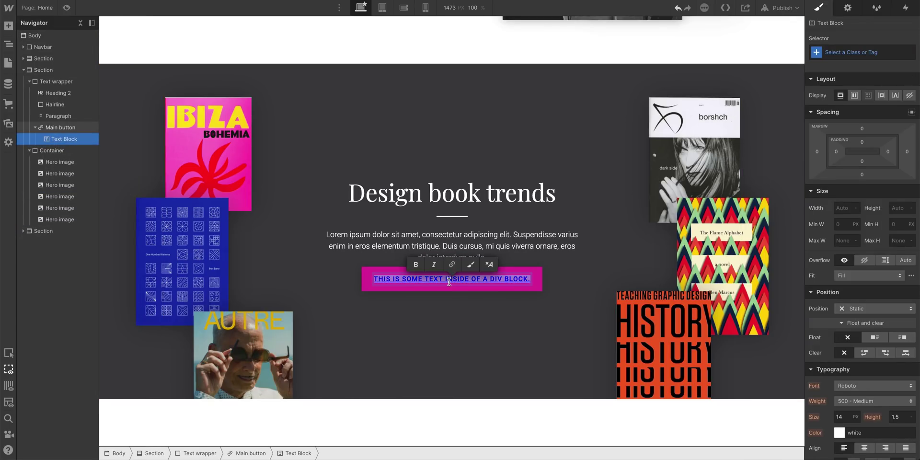
pyautogui.write('EXPLO')
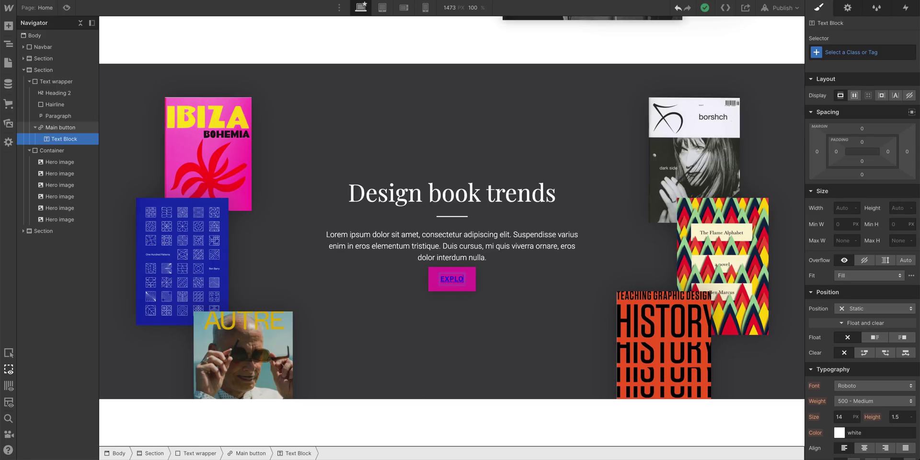
pyautogui.write('RE THE TREND')
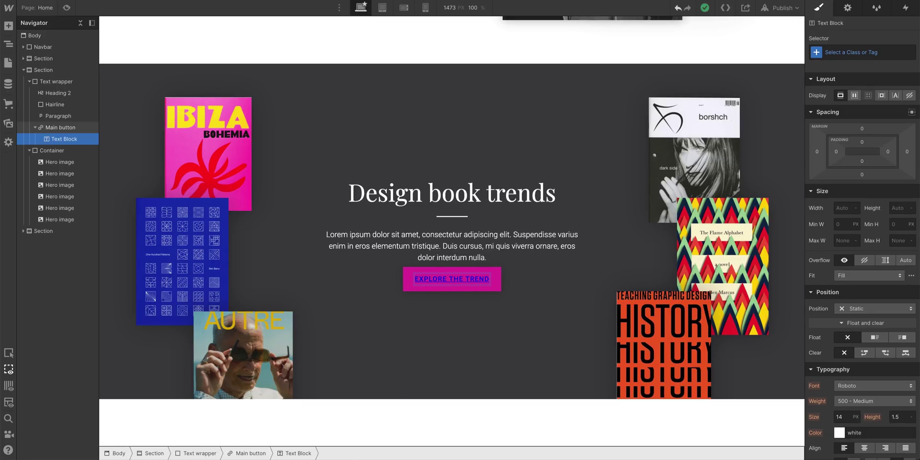
pyautogui.write('S')
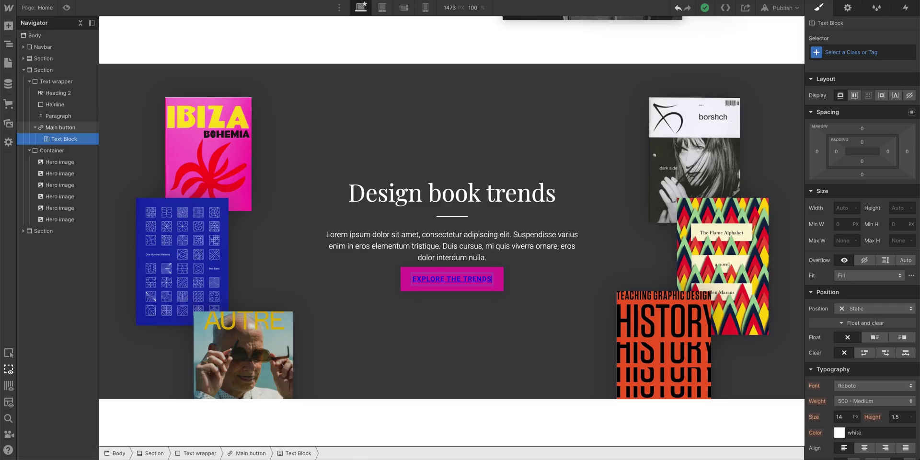
# Step: Set the Main button's text Decoration to none and its text colour to white
pyautogui.click(496, 281)
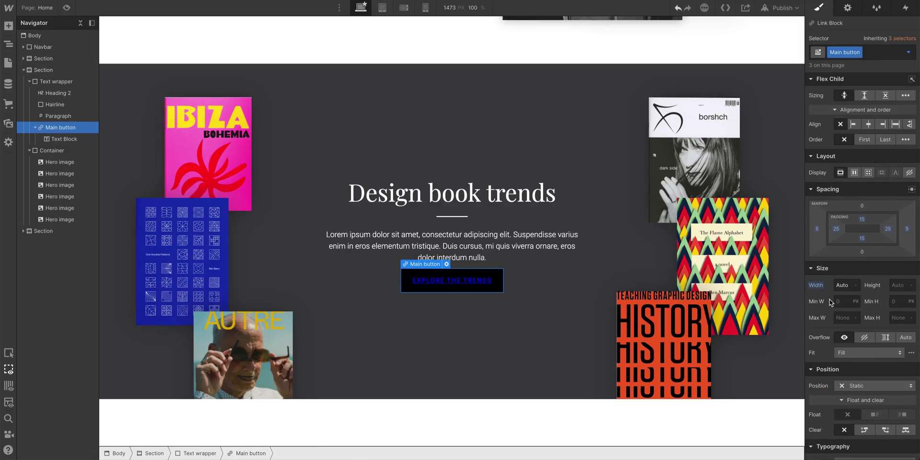
pyautogui.scroll(-6, 830, 302)
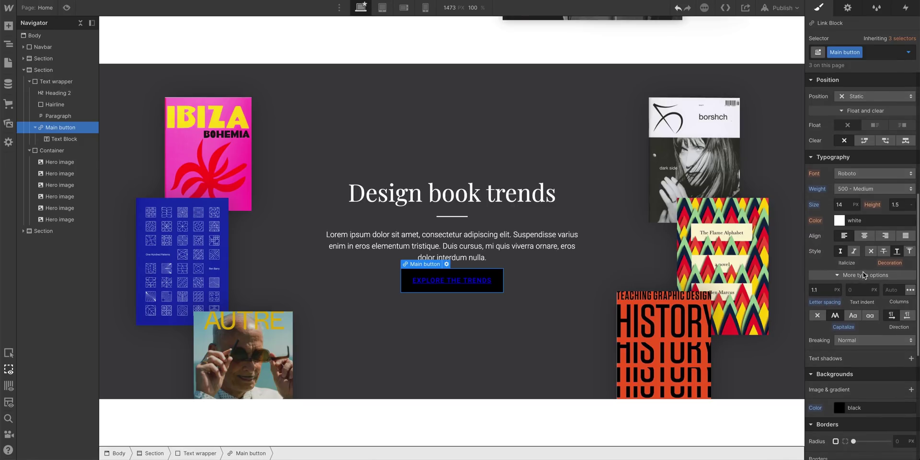
pyautogui.click(870, 253)
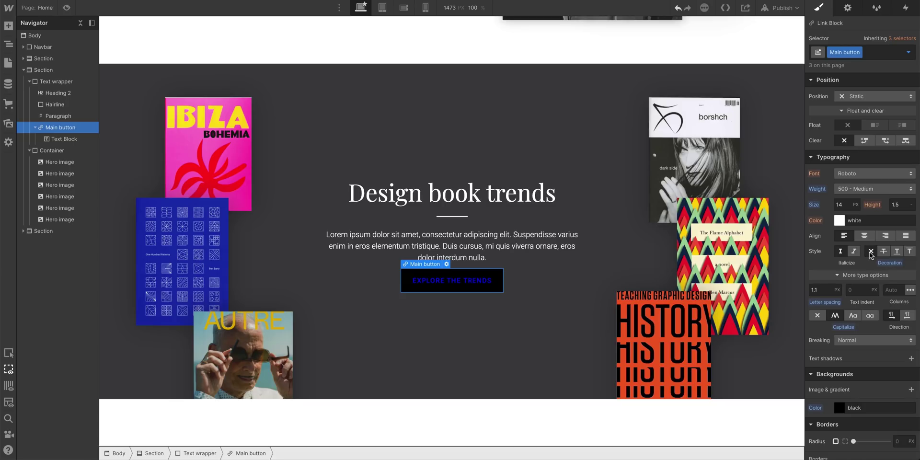
pyautogui.click(839, 221)
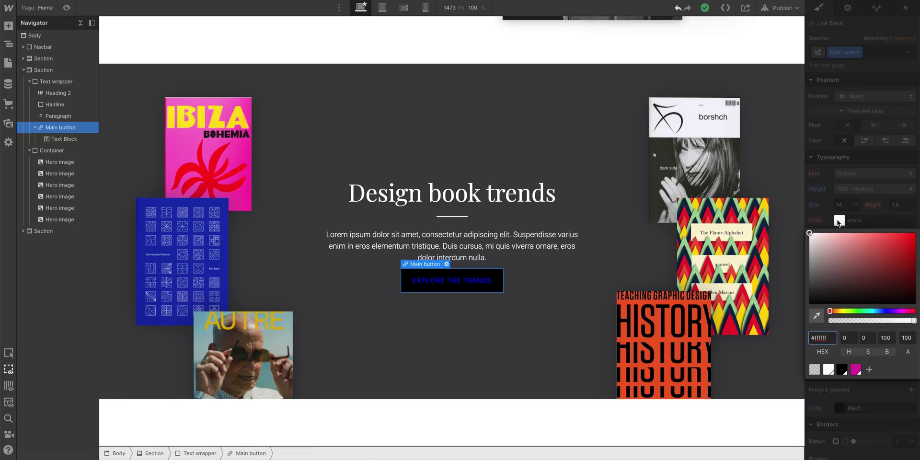
pyautogui.click(830, 374)
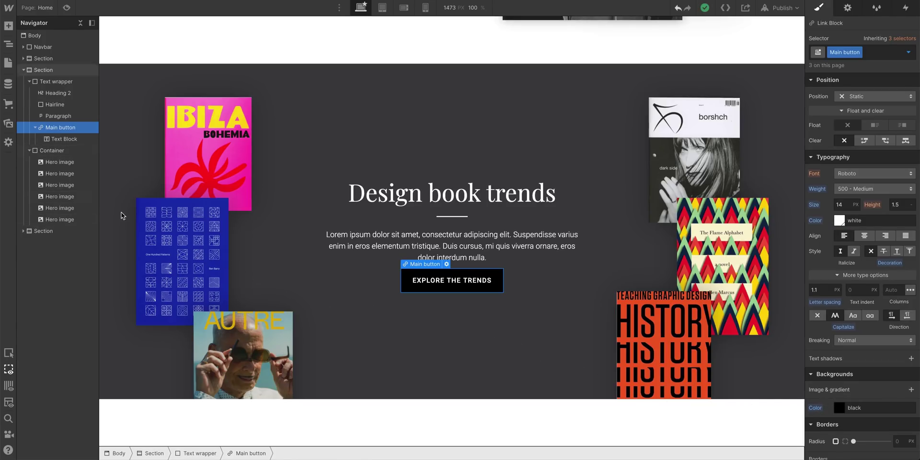
# Step: Drag the Arrow.svg asset from Assets into the EXPLORE THE TRENDS button
pyautogui.click(11, 125)
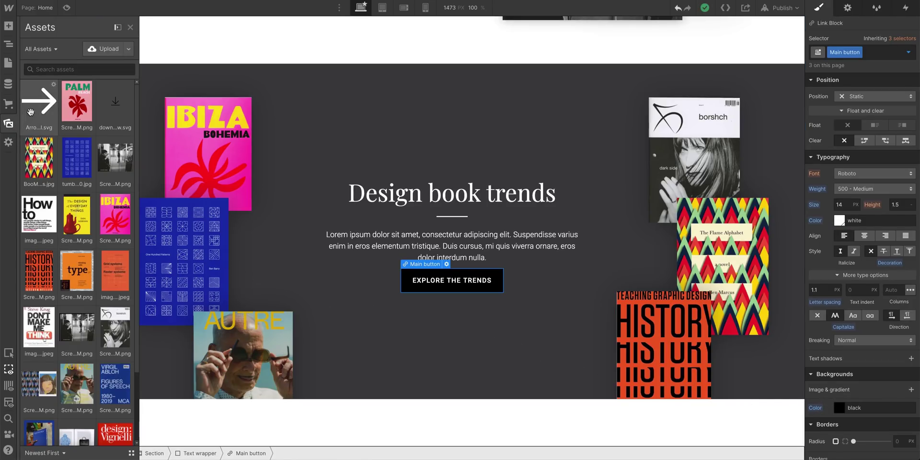
pyautogui.moveTo(39, 106); pyautogui.dragTo(487, 285)
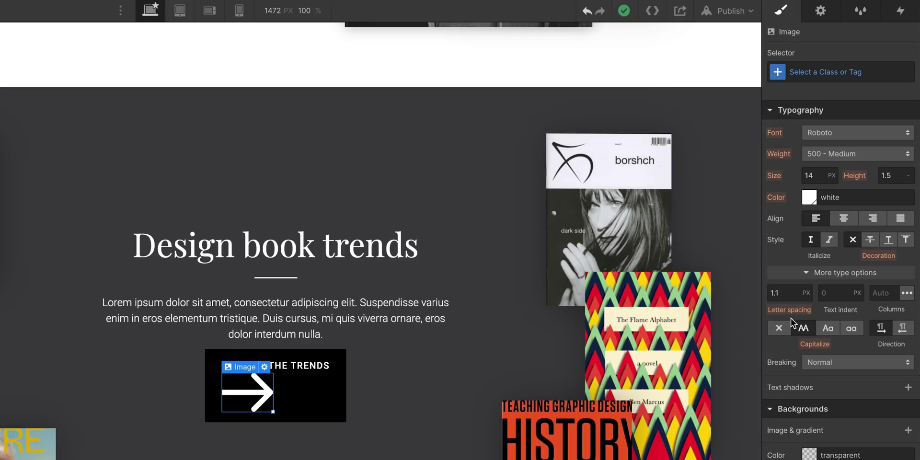
pyautogui.scroll(5, 827, 231)
pyautogui.scroll(2, 791, 319)
# Step: Adjust the arrow image's Width in the Size section, nudging the value up and down
pyautogui.click(809, 288)
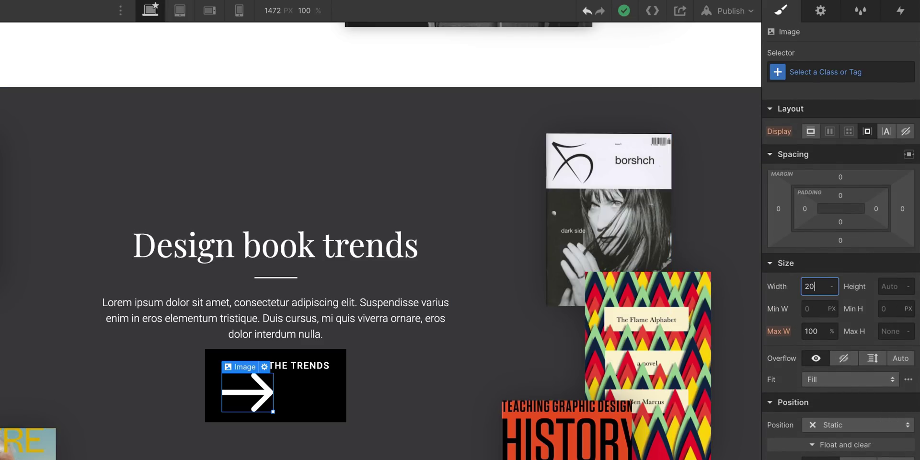
pyautogui.press('Return')
pyautogui.press('Up')
pyautogui.press('Up')
pyautogui.press('Up')
pyautogui.press('Up')
pyautogui.press('Up')
pyautogui.press('Up')
pyautogui.press('Up')
pyautogui.press('Up')
pyautogui.press('Up')
pyautogui.press('Up')
pyautogui.press('Up')
pyautogui.press('Up')
pyautogui.press('Up')
pyautogui.press('Up')
pyautogui.press('Up')
pyautogui.press('Up')
pyautogui.press('Up')
pyautogui.press('Up')
pyautogui.press('Up')
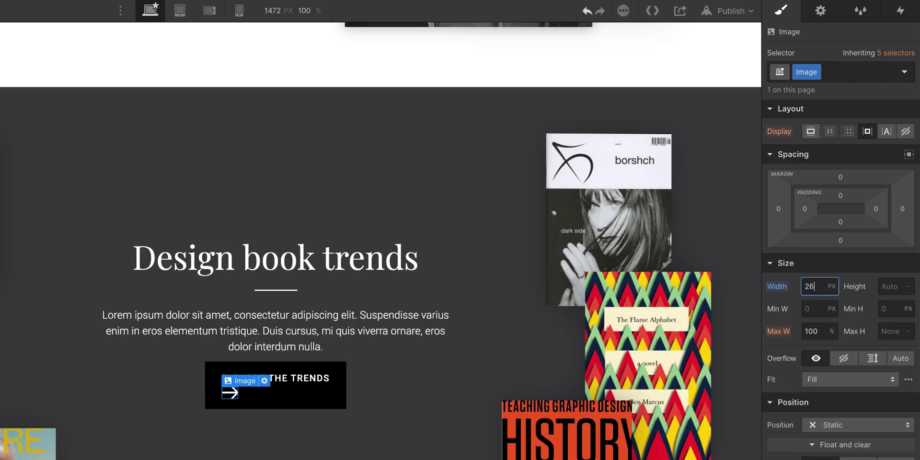
pyautogui.press('Up')
pyautogui.press('Up')
pyautogui.press('Up')
pyautogui.press('Up')
pyautogui.press('Up')
pyautogui.press('Up')
pyautogui.press('Up')
pyautogui.press('Up')
pyautogui.press('Up')
pyautogui.press('Up')
pyautogui.press('Up')
pyautogui.press('Up')
pyautogui.press('Up')
pyautogui.press('Up')
pyautogui.press('Up')
pyautogui.press('Up')
pyautogui.press('Up')
pyautogui.press('Up')
pyautogui.press('Up')
pyautogui.press('Up')
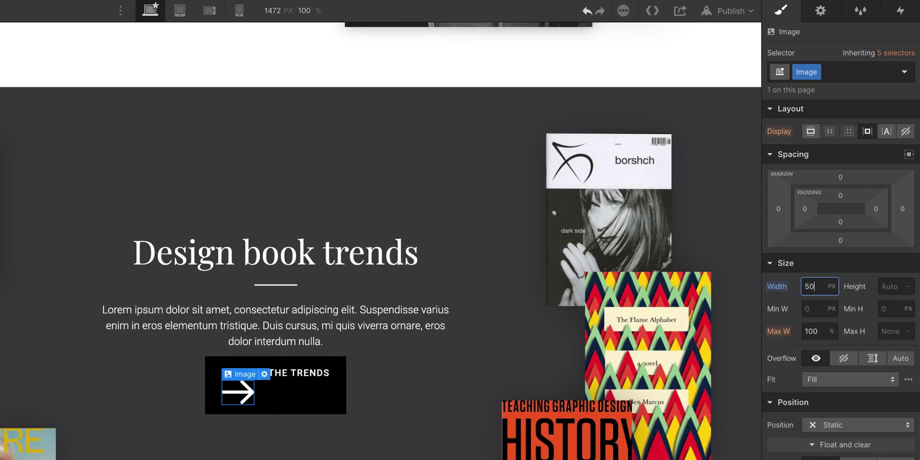
pyautogui.press('Down')
pyautogui.press('Down')
pyautogui.press('Down')
pyautogui.press('Down')
pyautogui.press('Down')
pyautogui.press('Down')
pyautogui.press('Down')
pyautogui.press('Down')
pyautogui.press('Down')
pyautogui.press('Down')
pyautogui.press('Down')
pyautogui.press('Down')
pyautogui.press('Down')
pyautogui.press('Down')
pyautogui.press('Down')
pyautogui.press('Down')
pyautogui.press('Down')
pyautogui.press('Down')
pyautogui.press('Down')
pyautogui.press('Down')
pyautogui.press('Down')
pyautogui.press('Down')
pyautogui.press('Down')
pyautogui.press('Down')
pyautogui.press('Down')
pyautogui.press('Down')
pyautogui.press('Down')
pyautogui.press('Down')
pyautogui.press('Down')
pyautogui.press('Down')
pyautogui.press('Down')
pyautogui.press('Down')
pyautogui.press('Down')
pyautogui.press('Down')
pyautogui.press('Down')
pyautogui.press('Down')
pyautogui.press('Down')
pyautogui.press('Down')
pyautogui.press('Down')
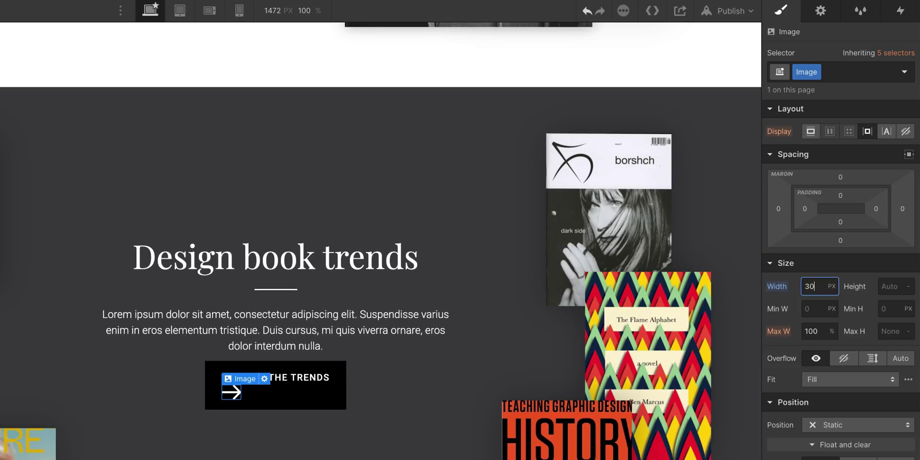
pyautogui.press('Down')
pyautogui.press('Down')
pyautogui.press('Down')
pyautogui.press('Down')
pyautogui.press('Down')
pyautogui.press('Down')
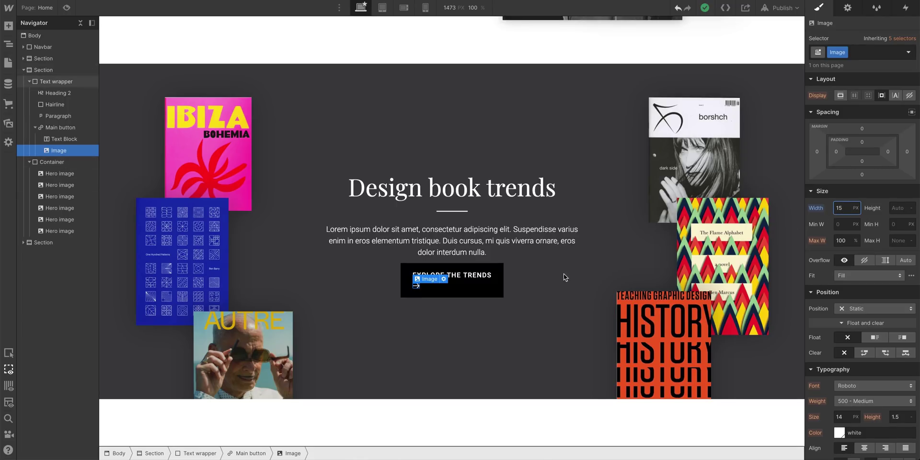
# Step: Set the Main button's Display to Flex and enter 50 for the arrow's width
pyautogui.click(498, 290)
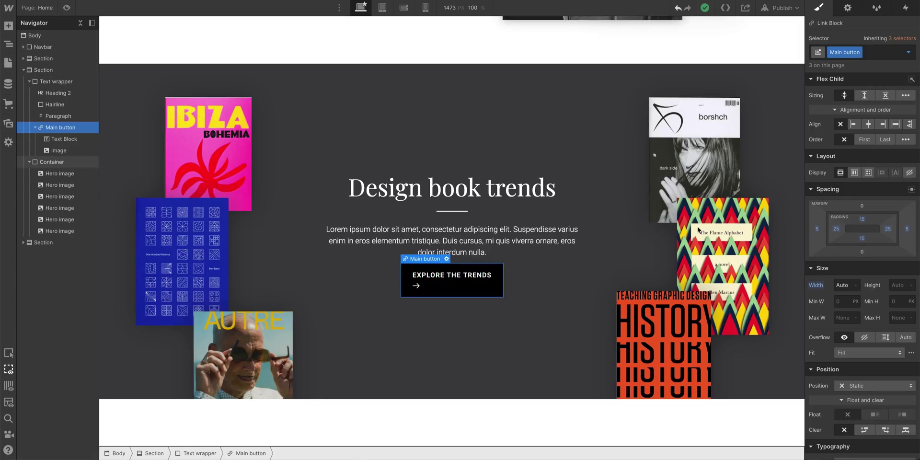
pyautogui.click(855, 173)
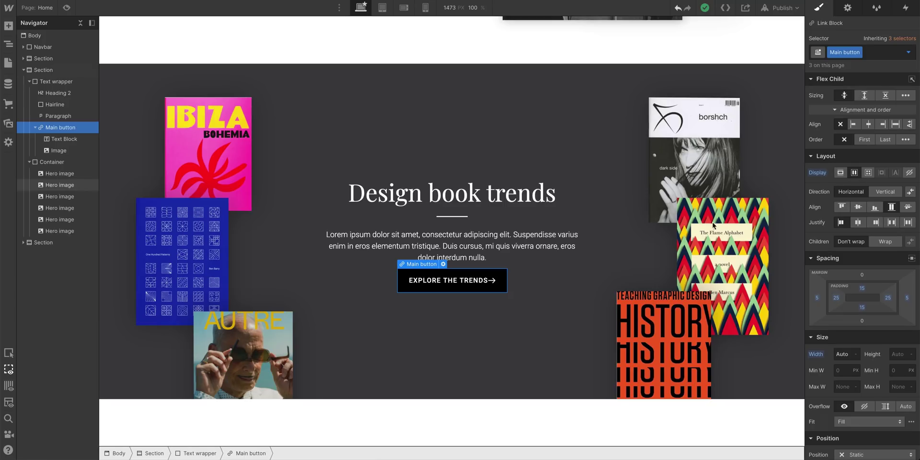
pyautogui.click(493, 280)
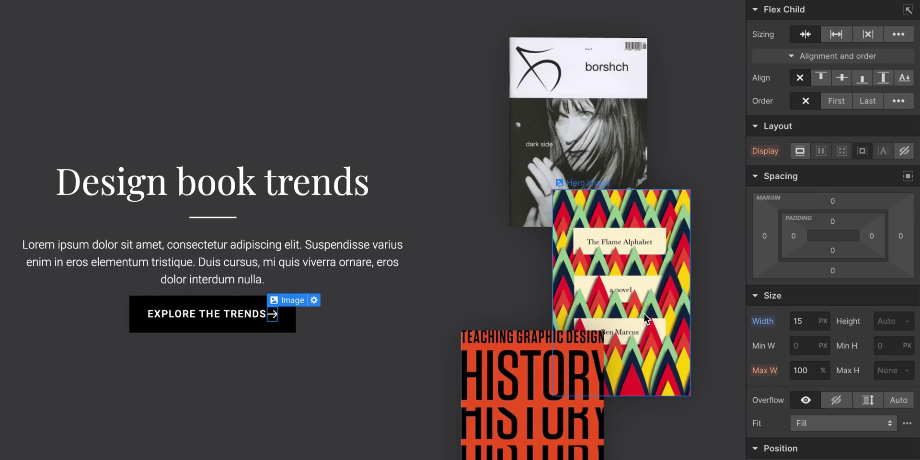
pyautogui.click(796, 321)
pyautogui.write('50')
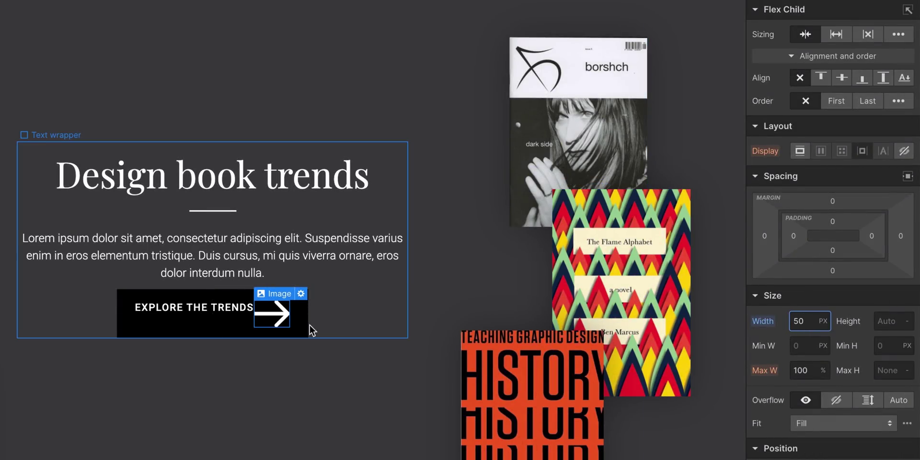
# Step: Centre the button's label and arrow vertically and set the arrow width to 15 px
pyautogui.click(305, 329)
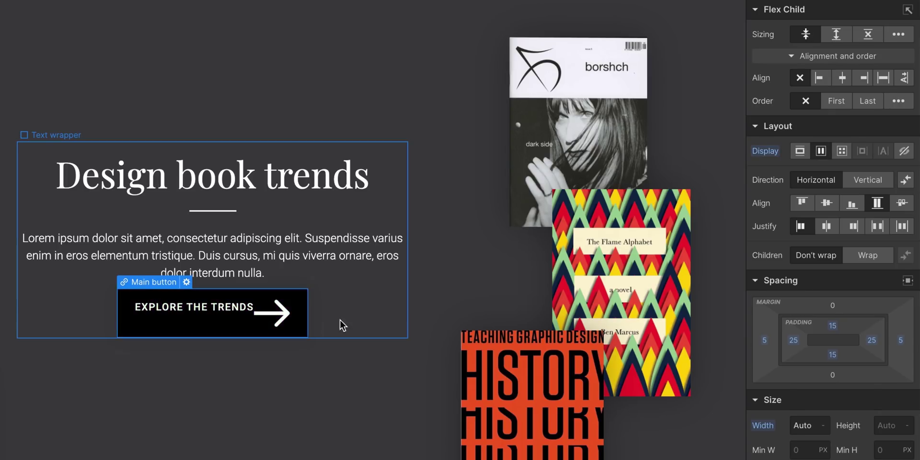
pyautogui.click(827, 203)
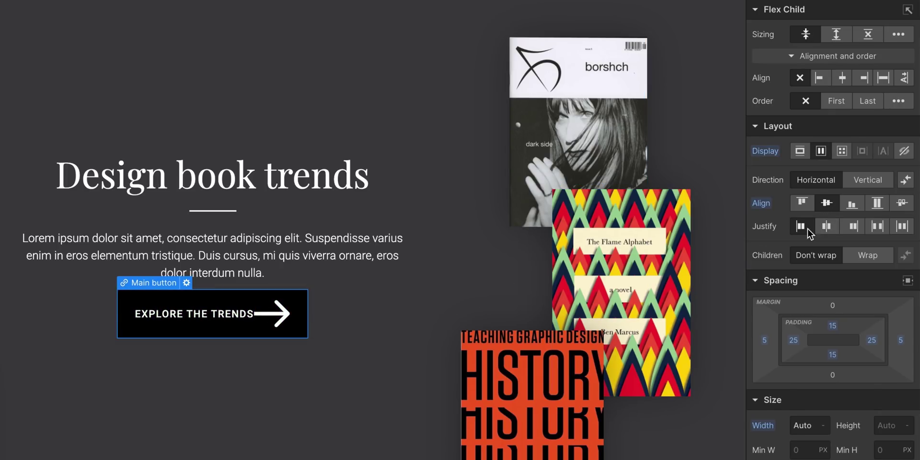
pyautogui.click(283, 317)
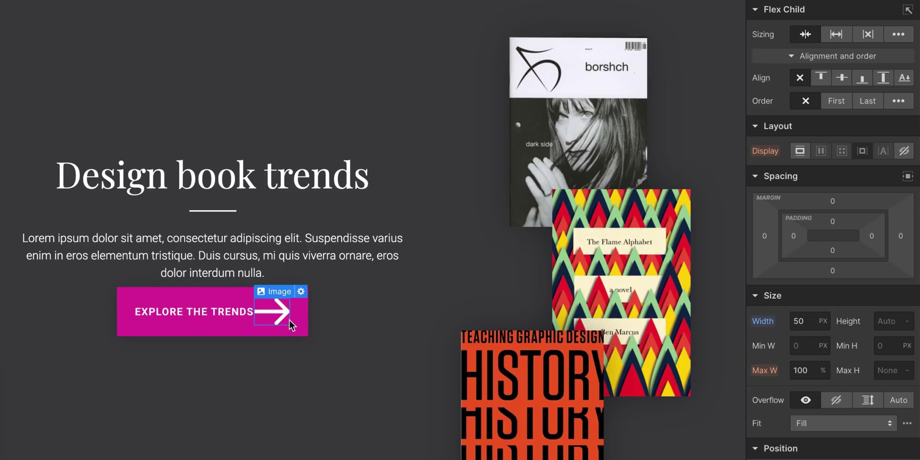
pyautogui.click(802, 322)
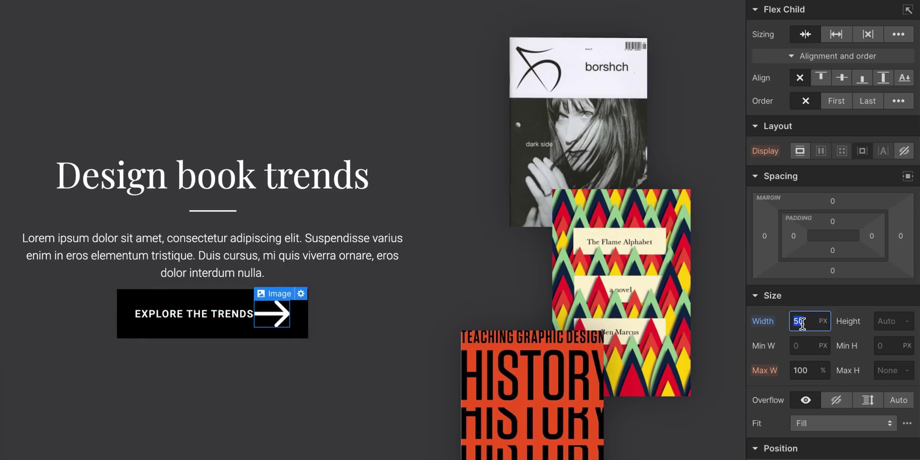
pyautogui.press('Return')
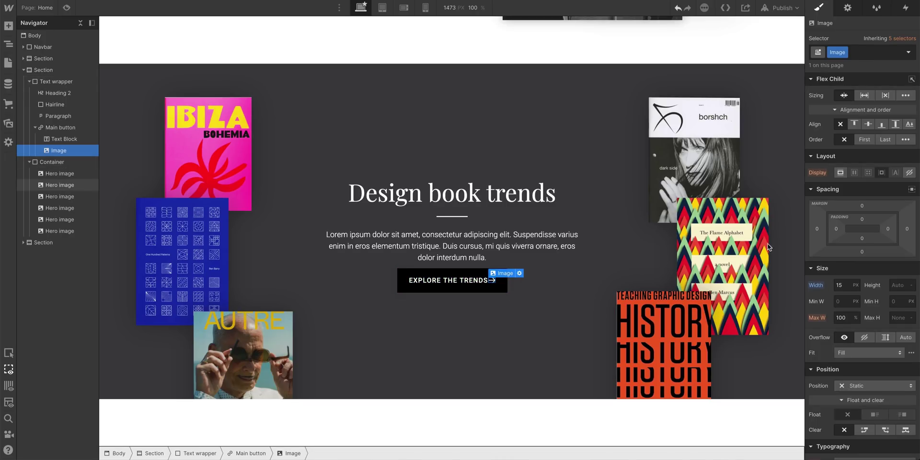
# Step: Add left margin to the arrow, then select the hero's START BROWSING button and its Button wrapper
pyautogui.moveTo(816, 232); pyautogui.dragTo(794, 237)
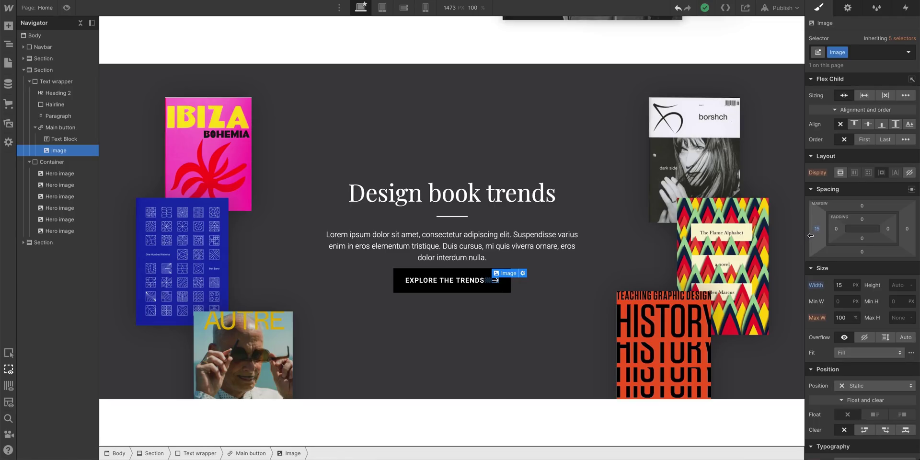
pyautogui.scroll(6, 579, 251)
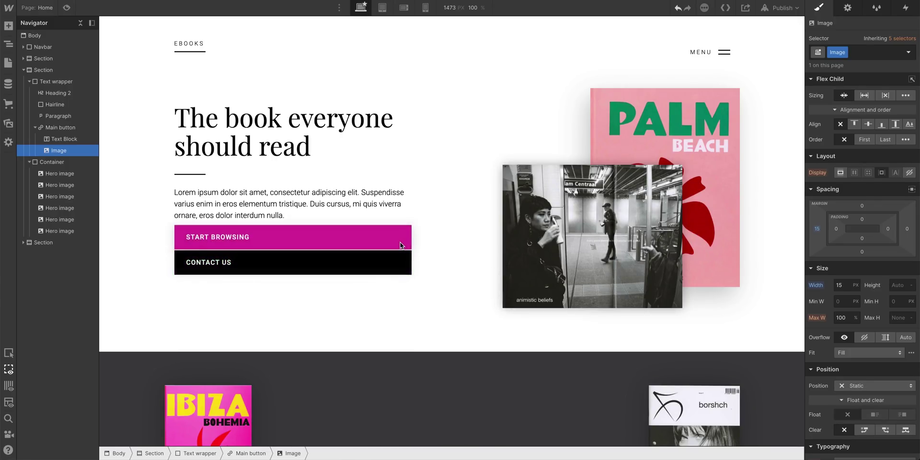
pyautogui.click(402, 243)
pyautogui.click(91, 140)
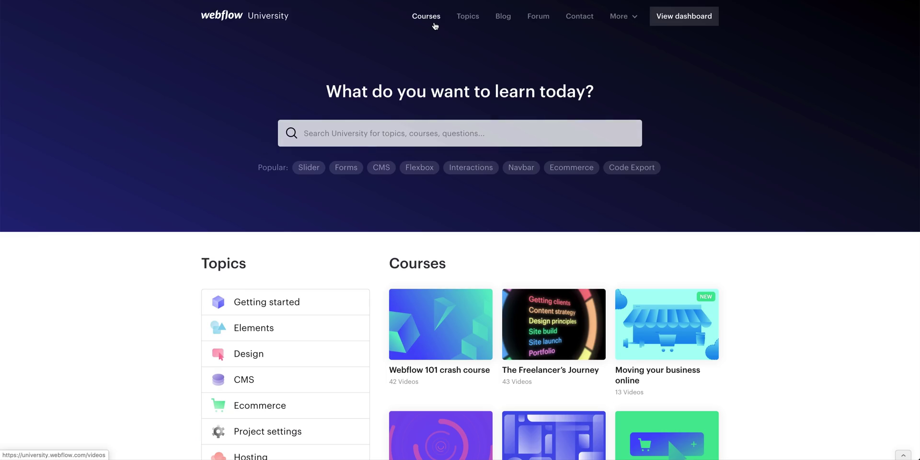
# Step: Open the Webflow 101 crash course from Courses and scroll to its course outline
pyautogui.click(432, 27)
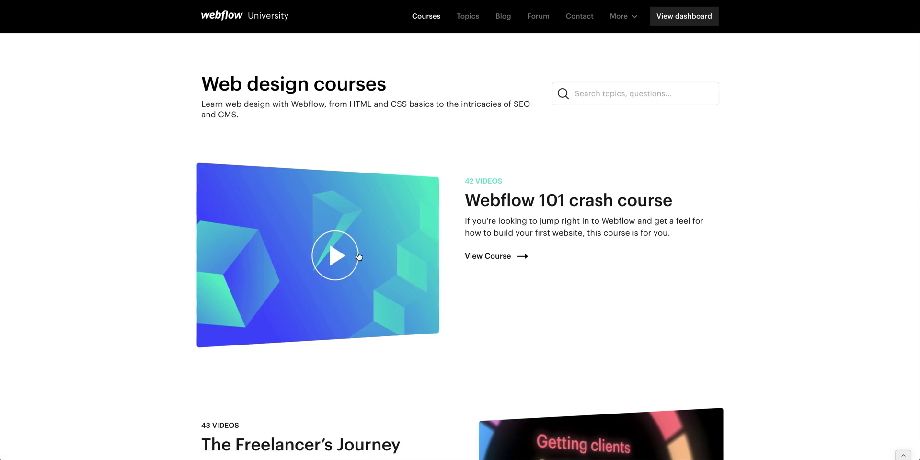
pyautogui.click(347, 272)
pyautogui.scroll(-1, 348, 272)
pyautogui.scroll(-8, 348, 272)
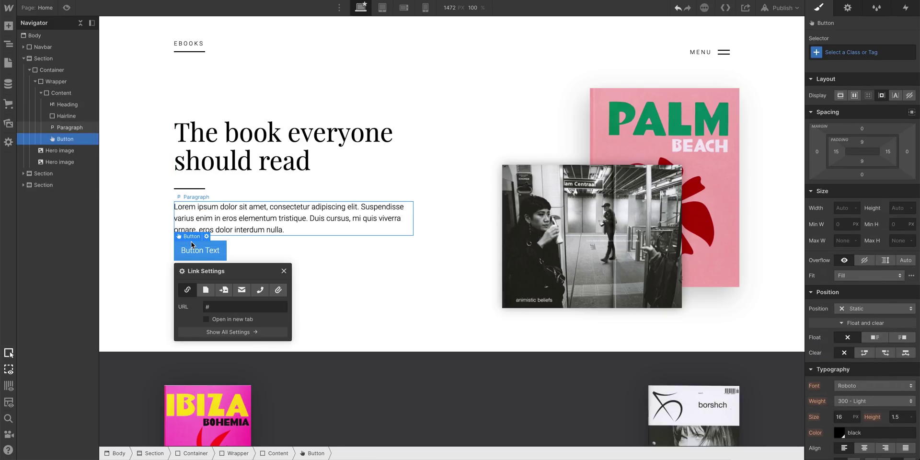
# Step: Add a new button beneath the hero paragraph
pyautogui.click(909, 52)
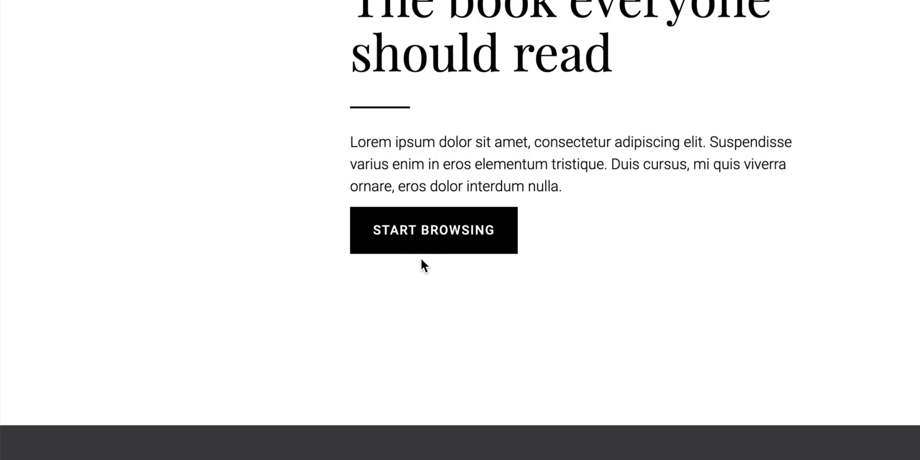